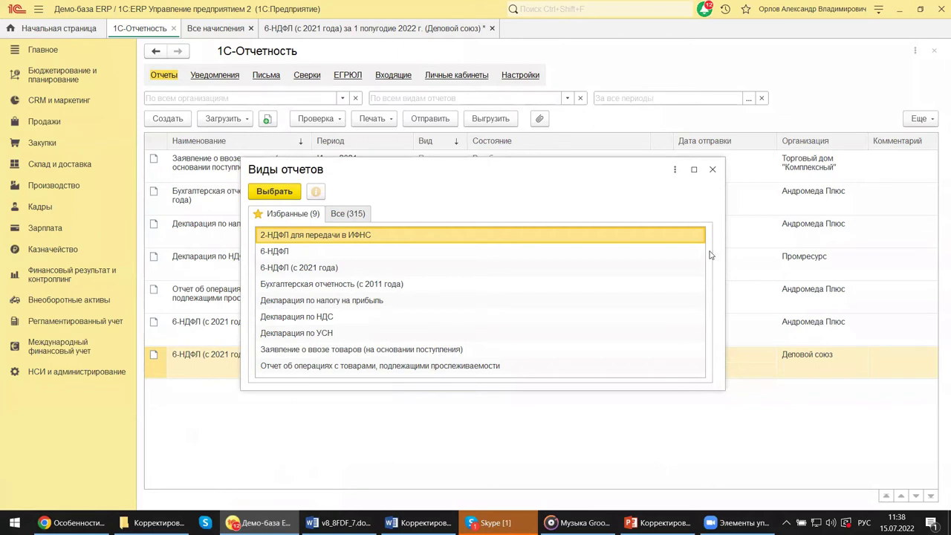
# - Close the report type selection, reopen 1С-Отчетность from the Зарплата section and view its Личные кабинеты page
pyautogui.click(712, 169)
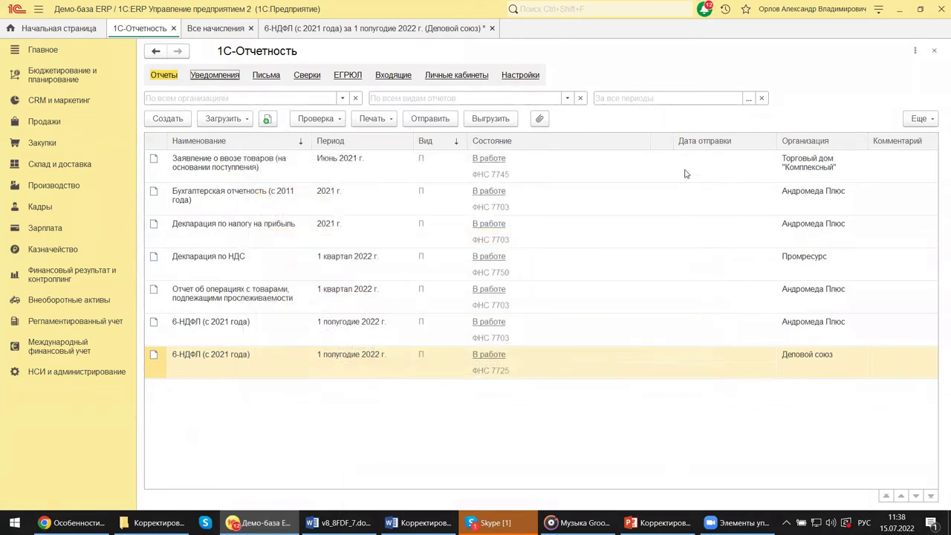
pyautogui.click(58, 228)
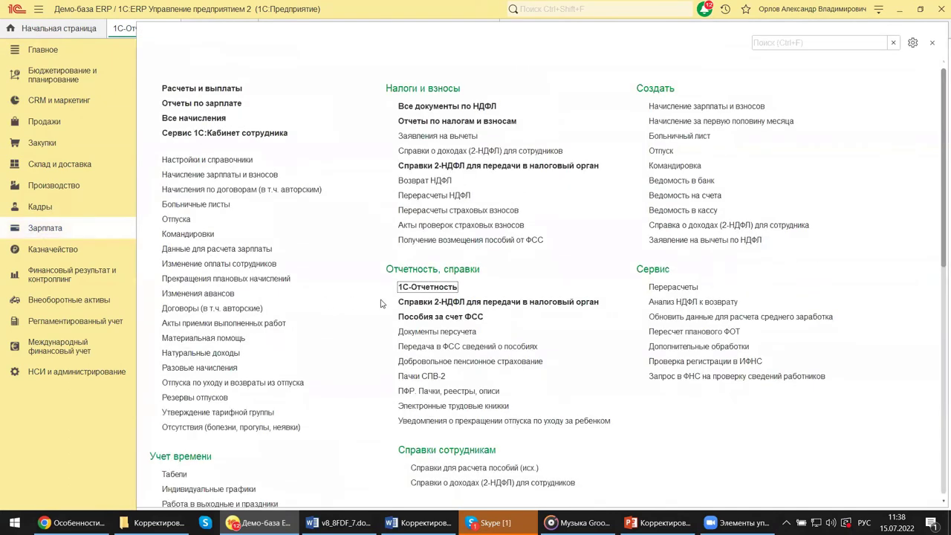
pyautogui.click(428, 287)
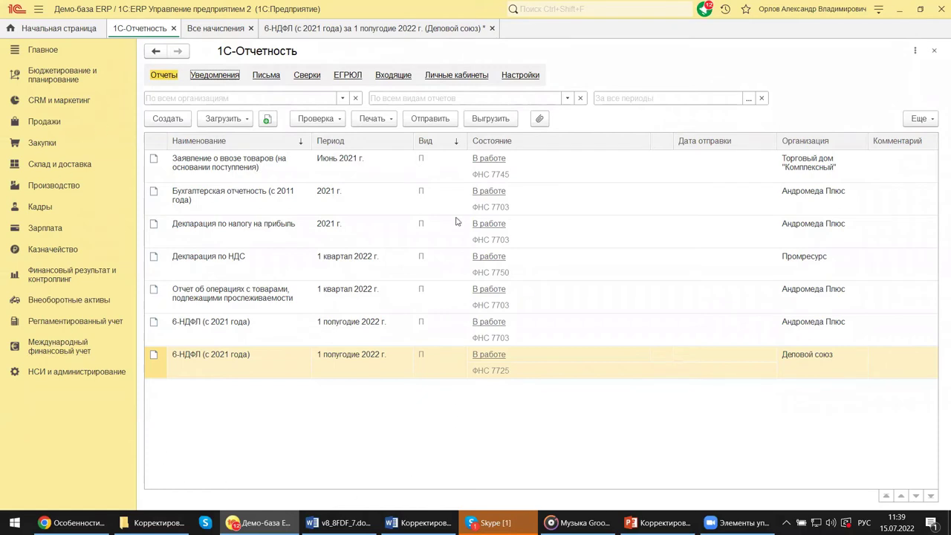
pyautogui.click(440, 77)
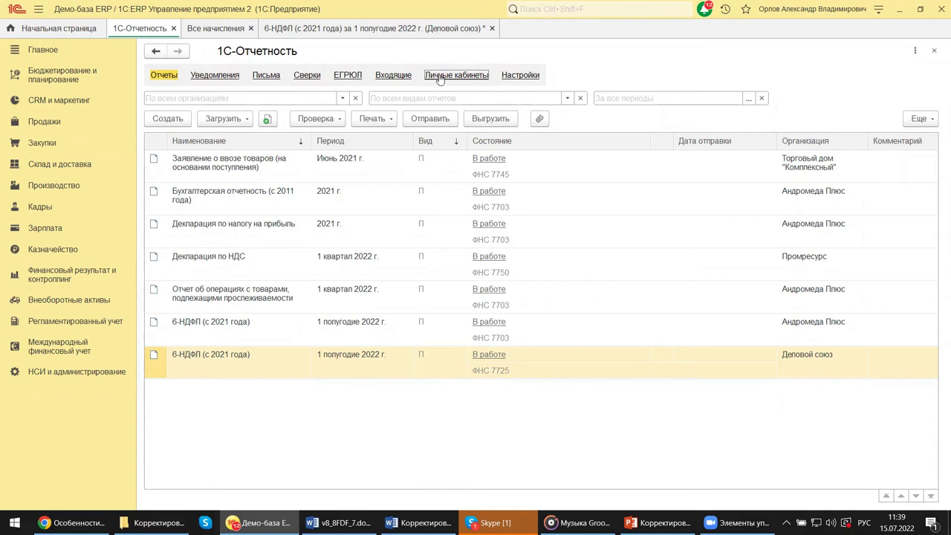
pyautogui.click(441, 77)
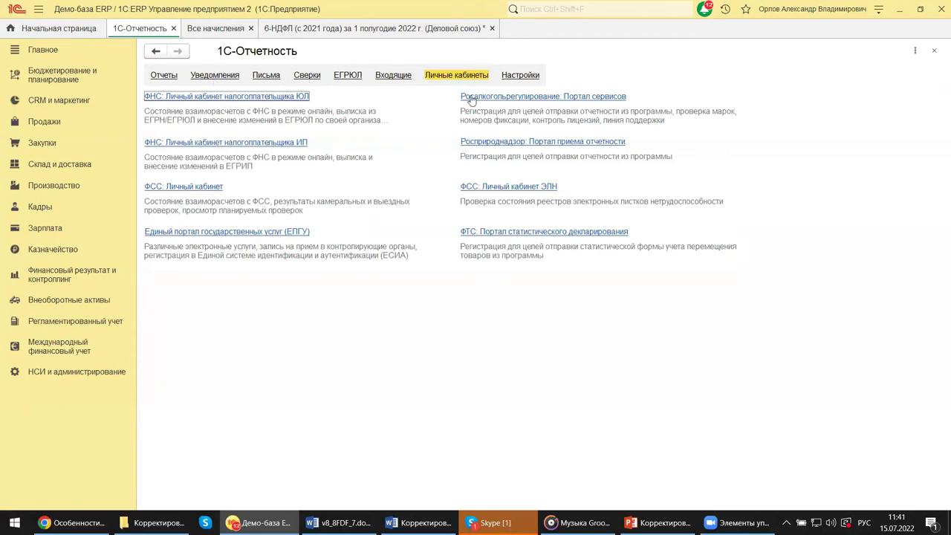
# - Close 1С-Отчетность, switch to Все начисления and open 1С-Отчетность again from the Зарплата section
pyautogui.click(937, 51)
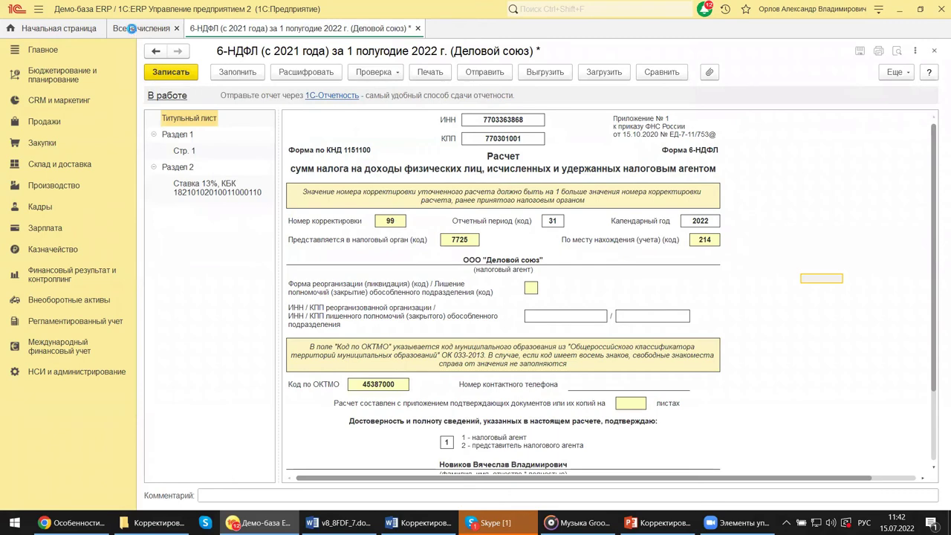
pyautogui.click(133, 28)
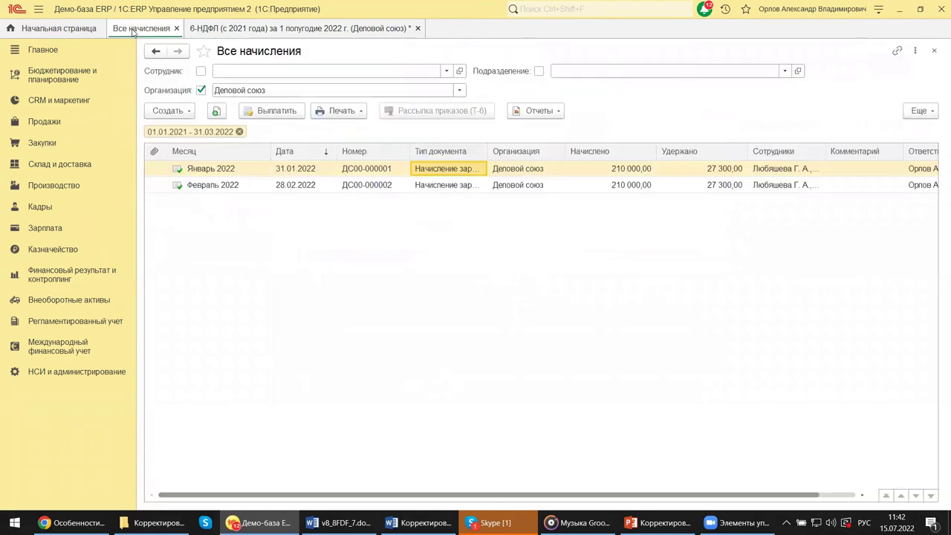
pyautogui.click(33, 233)
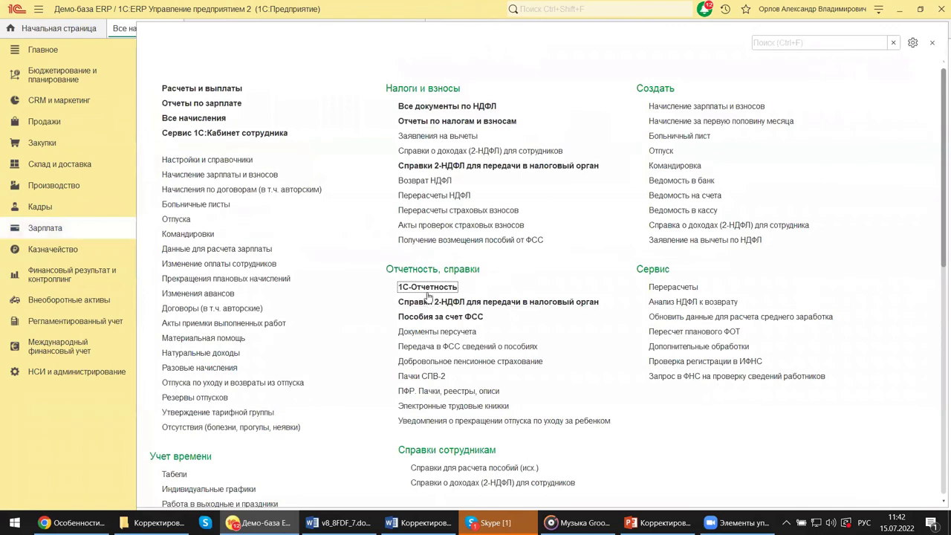
pyautogui.click(427, 288)
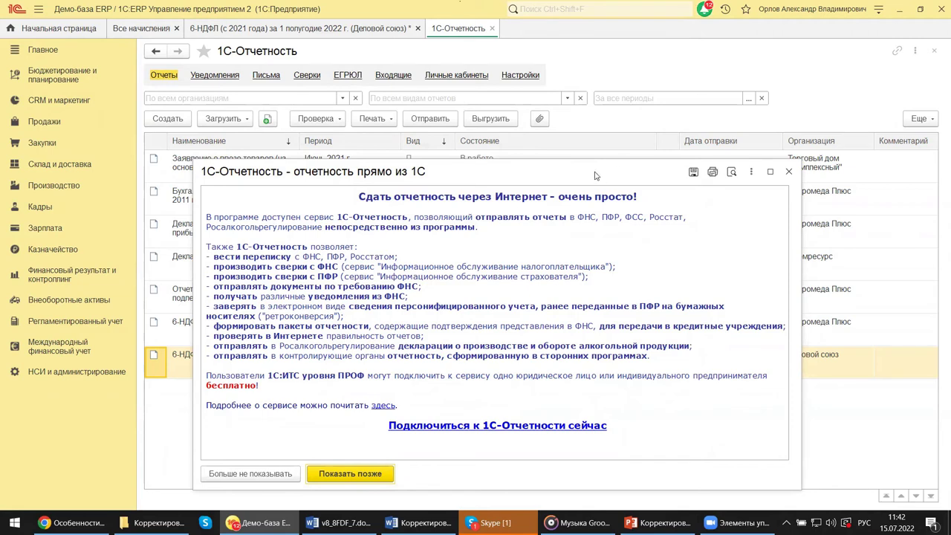
# - Read the description of the 1С-Отчетность service in the information window and dismiss it
pyautogui.moveTo(595, 175); pyautogui.dragTo(551, 107)
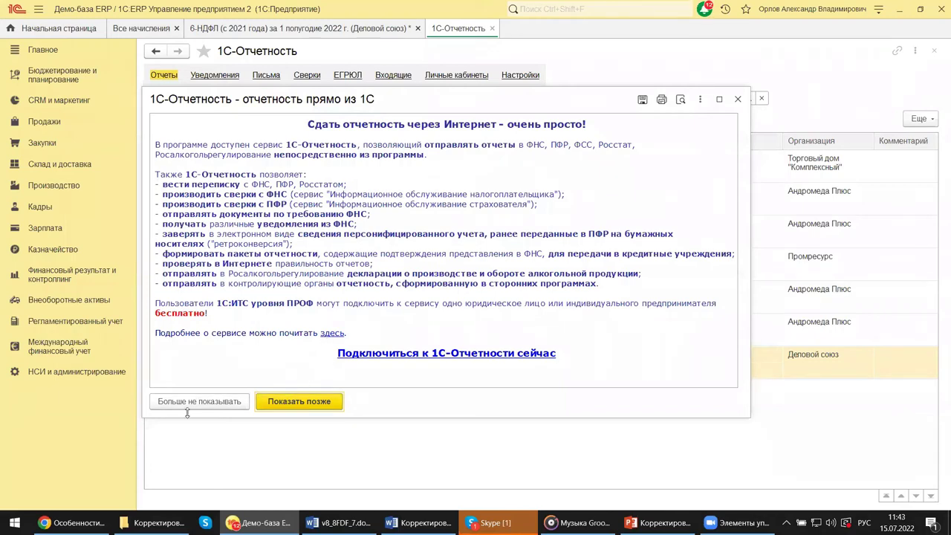
pyautogui.click(375, 357)
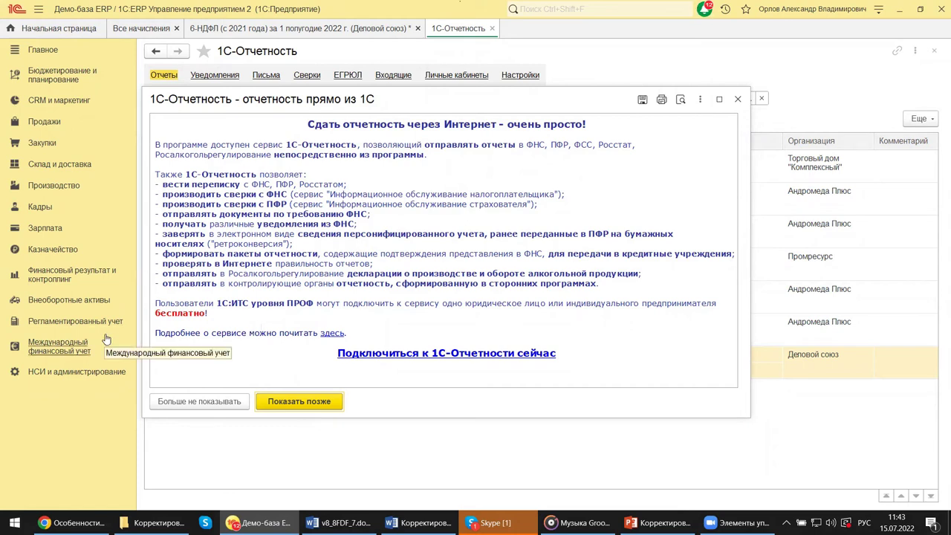
pyautogui.click(737, 99)
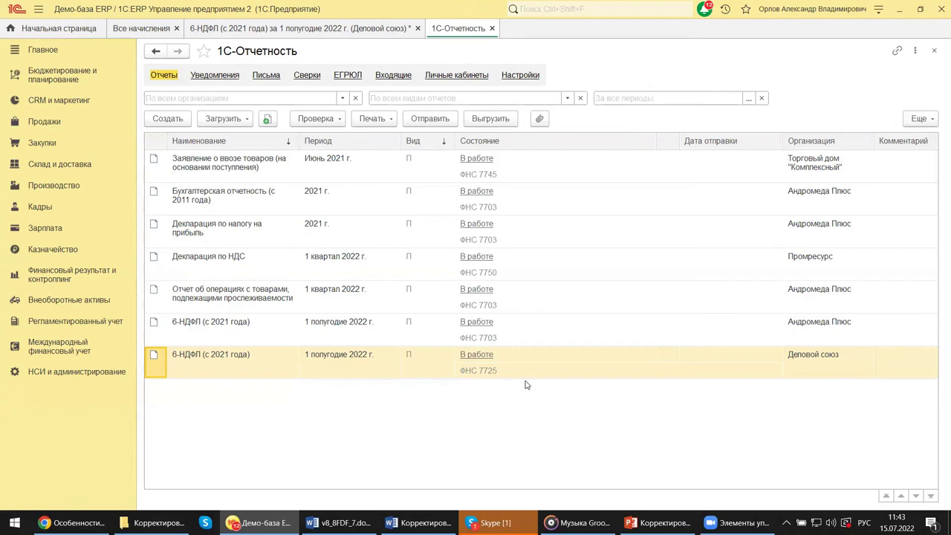
# - Start creating a report and browse the full list of report types within the category Отчетность по физлицам
pyautogui.click(165, 119)
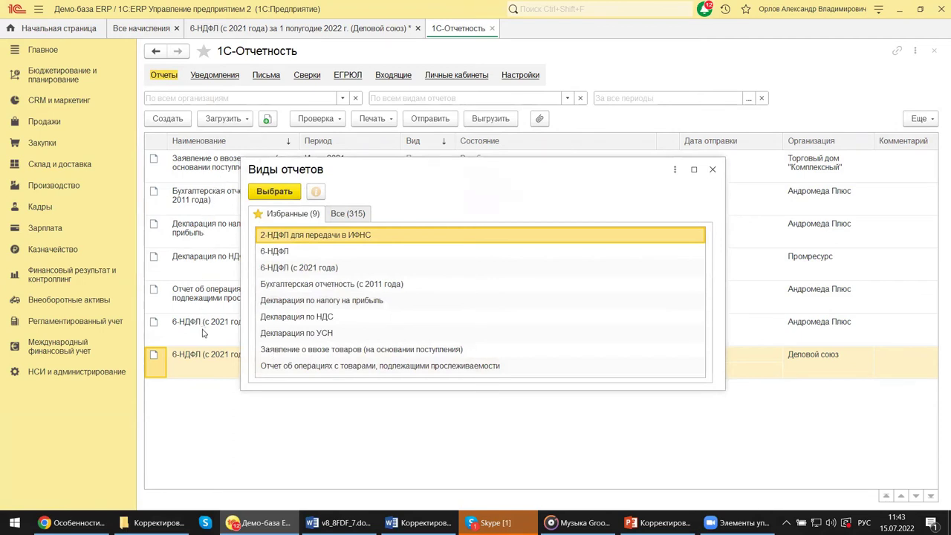
pyautogui.click(340, 215)
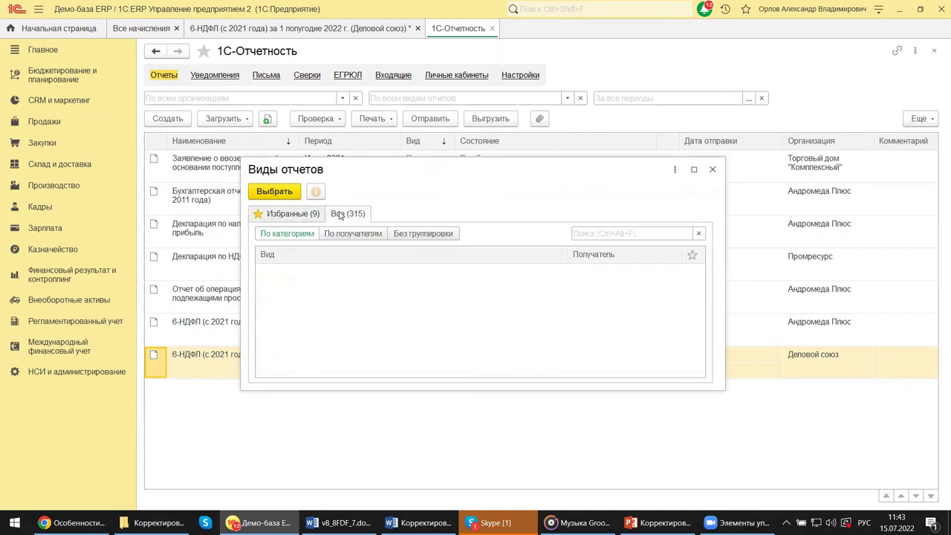
pyautogui.scroll(-1, 273, 312)
pyautogui.scroll(-1, 273, 312)
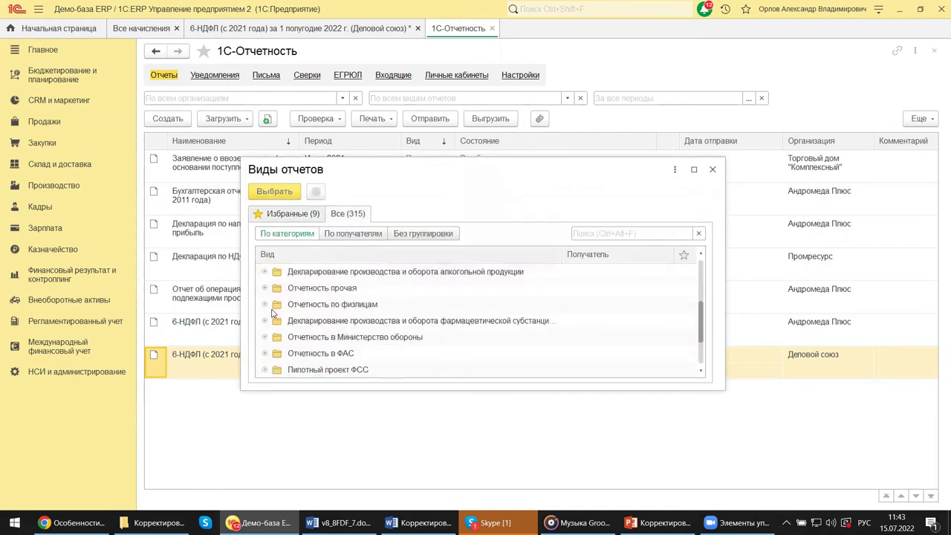
pyautogui.scroll(2, 273, 312)
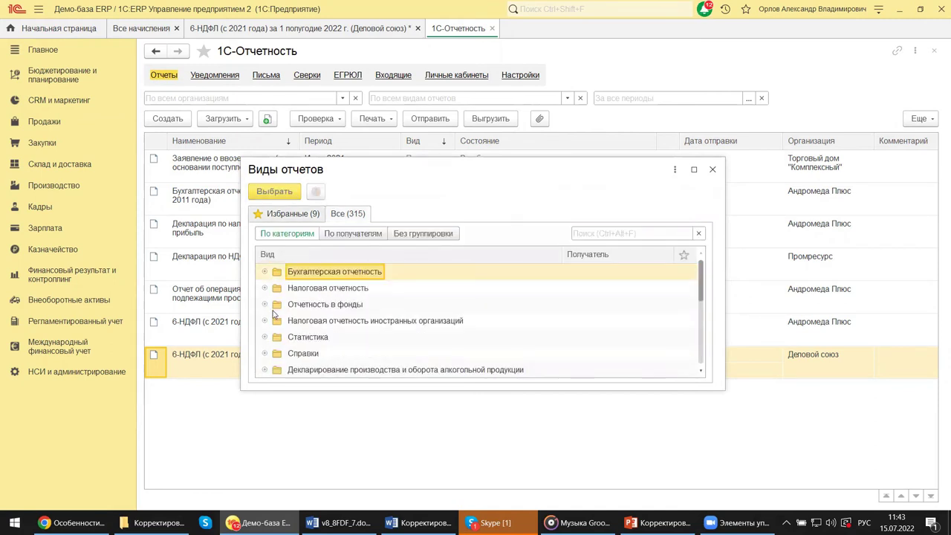
pyautogui.scroll(-1, 273, 312)
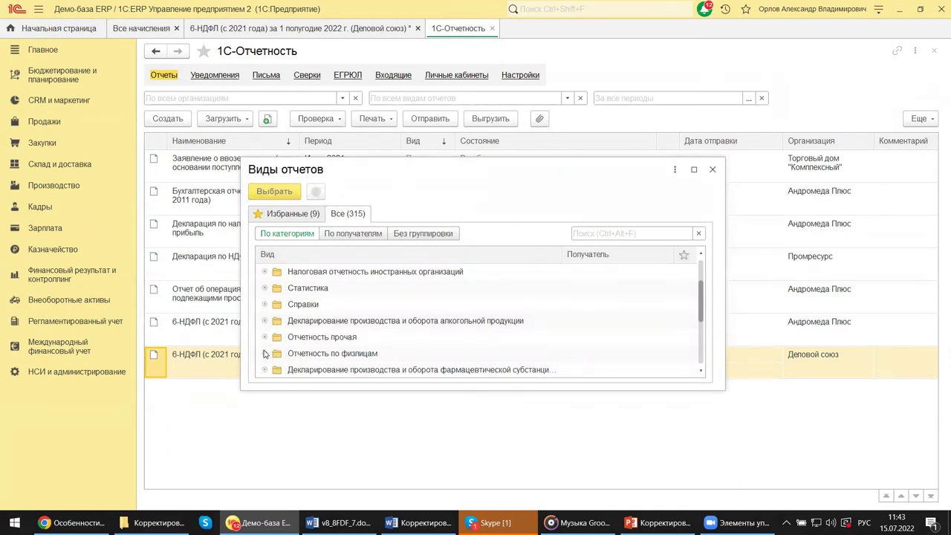
pyautogui.click(265, 355)
pyautogui.scroll(-2, 362, 316)
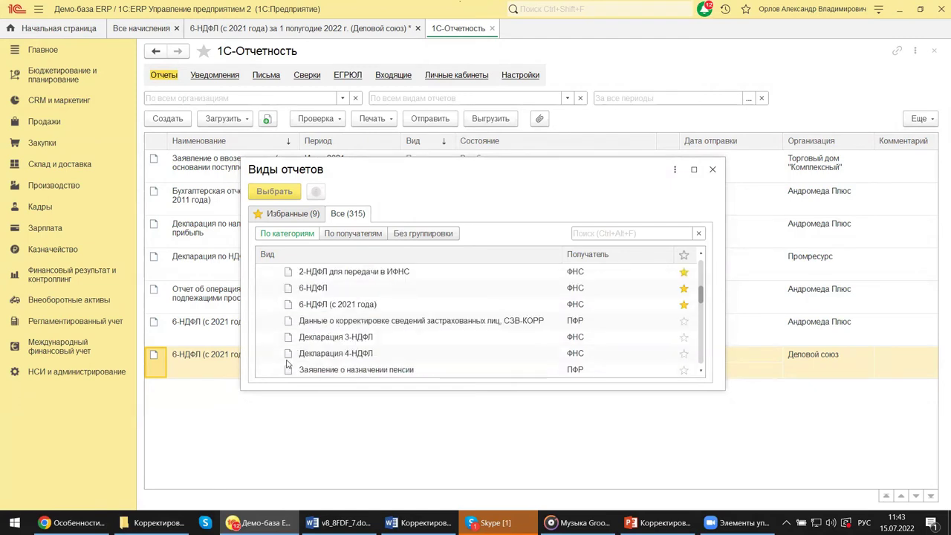
pyautogui.scroll(-1, 387, 296)
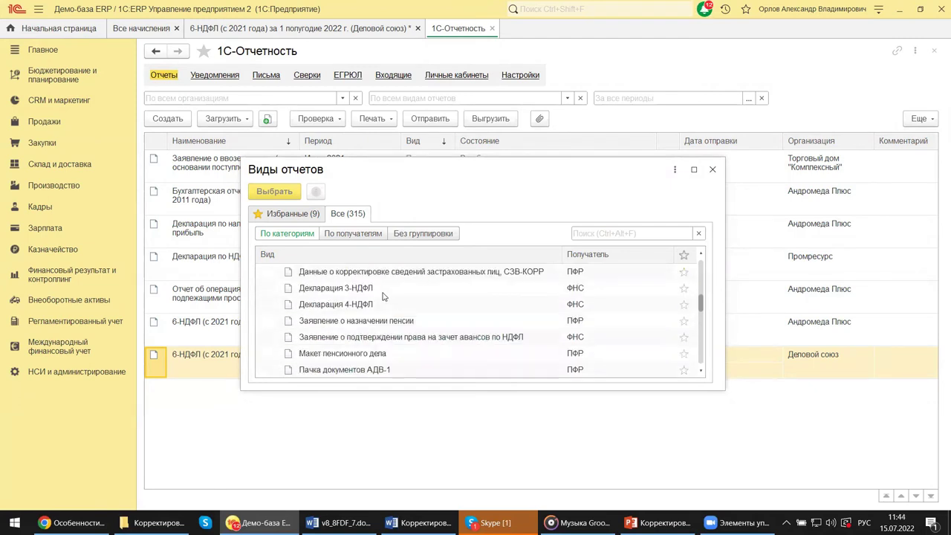
pyautogui.scroll(-5, 380, 297)
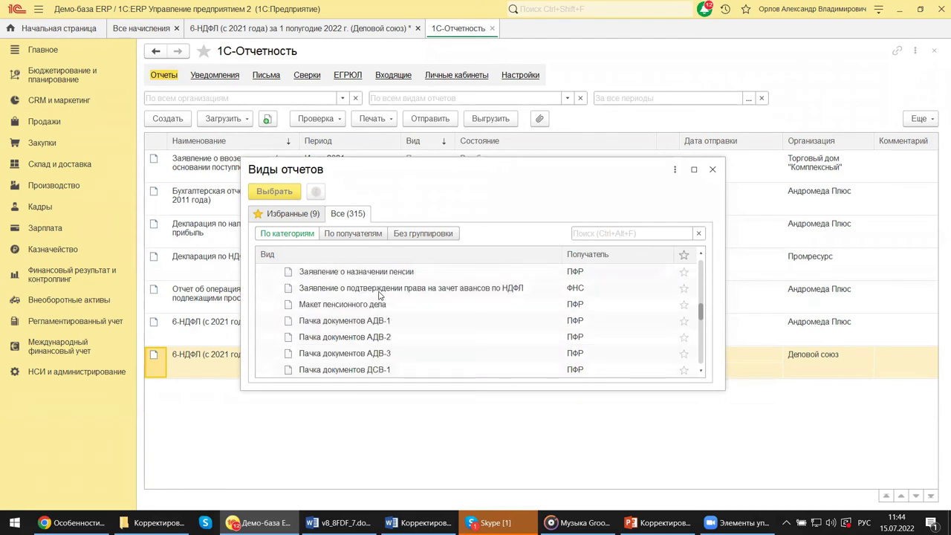
pyautogui.scroll(6, 377, 294)
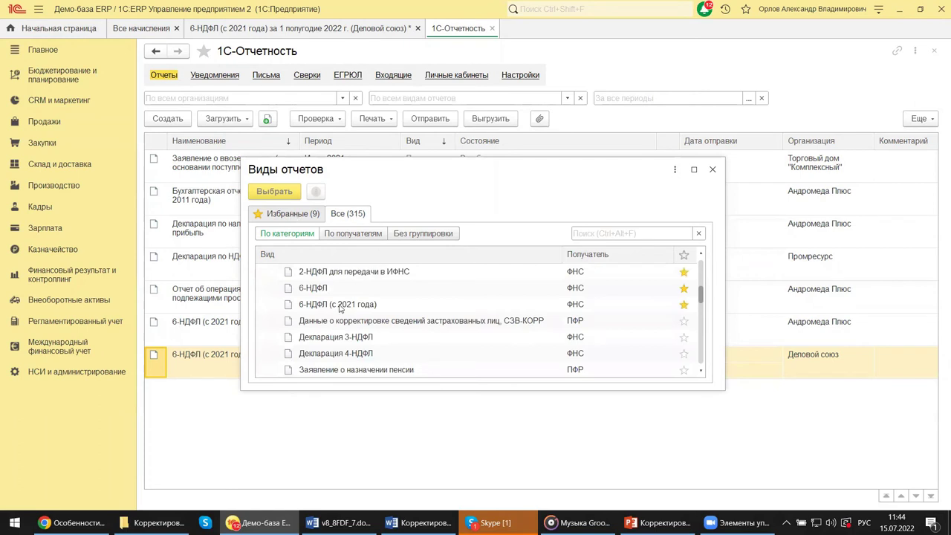
# - Add the report Данные о корректировке сведений застрахованных лиц, СЗВ-КОРР to the favourites and view the favourites list
pyautogui.click(684, 323)
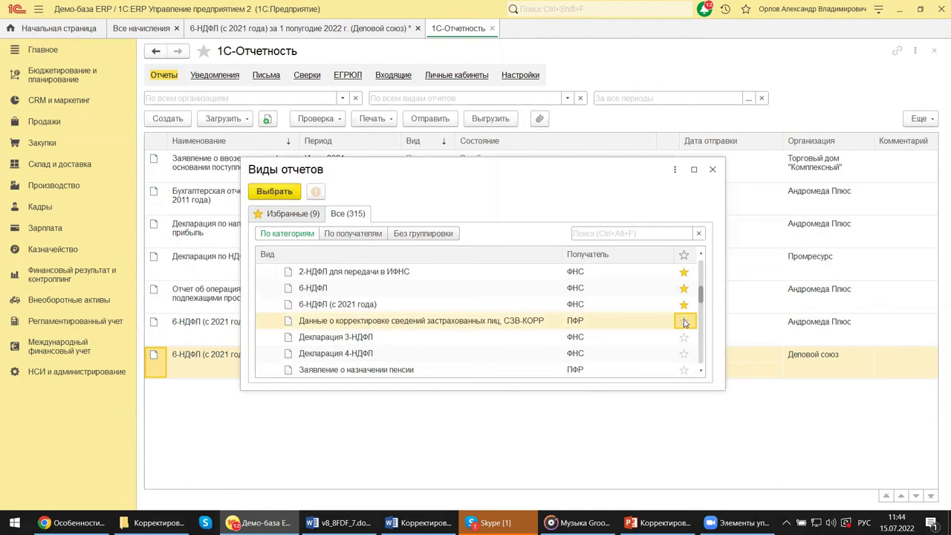
pyautogui.click(685, 322)
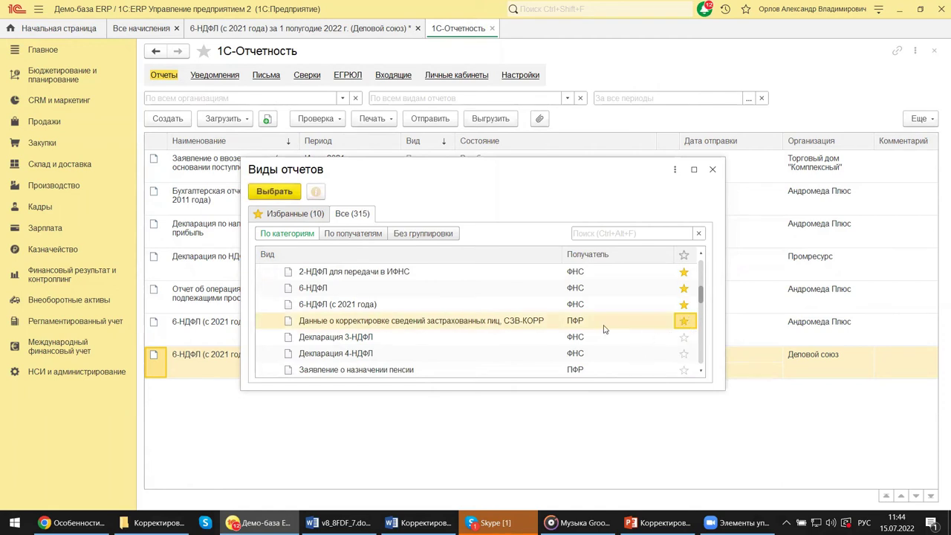
pyautogui.click(267, 215)
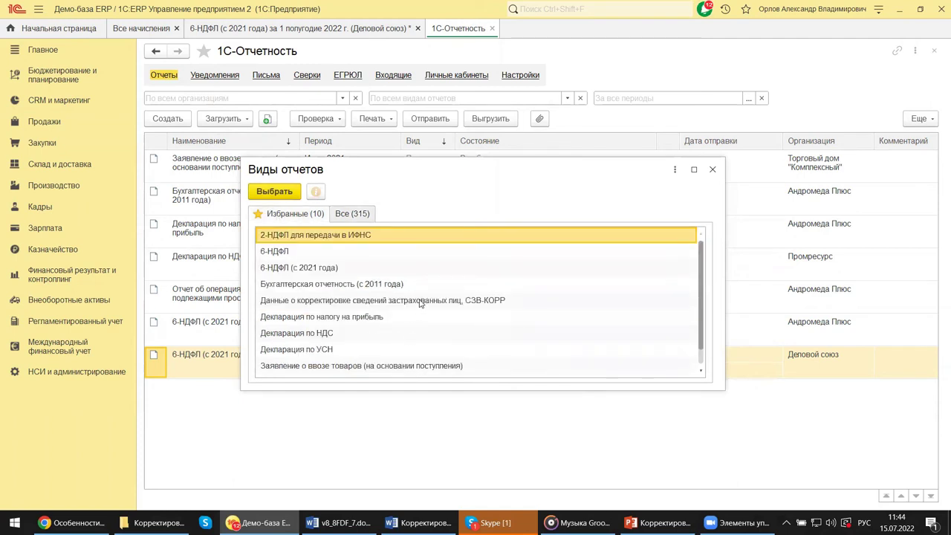
# - Remove the СЗВ-КОРР report from the favourites and check the favourites list
pyautogui.click(363, 217)
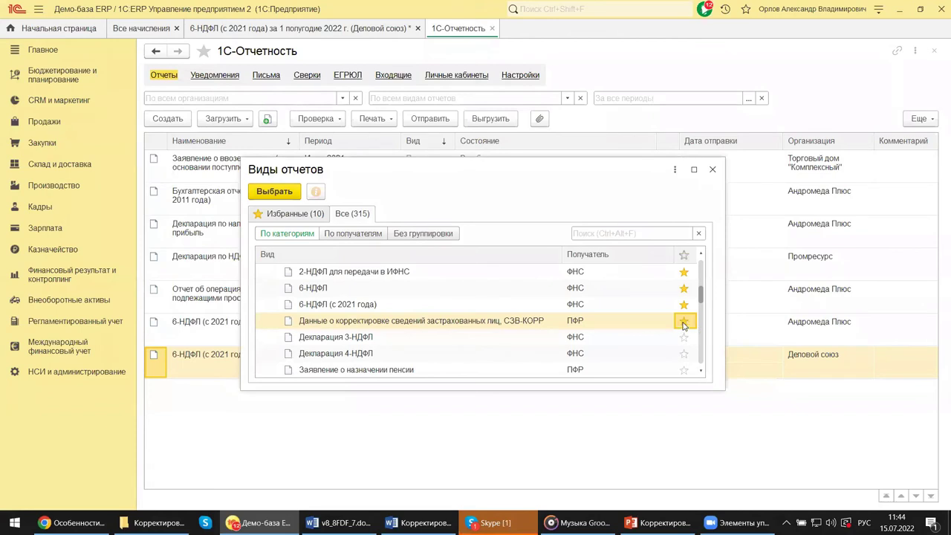
pyautogui.click(685, 324)
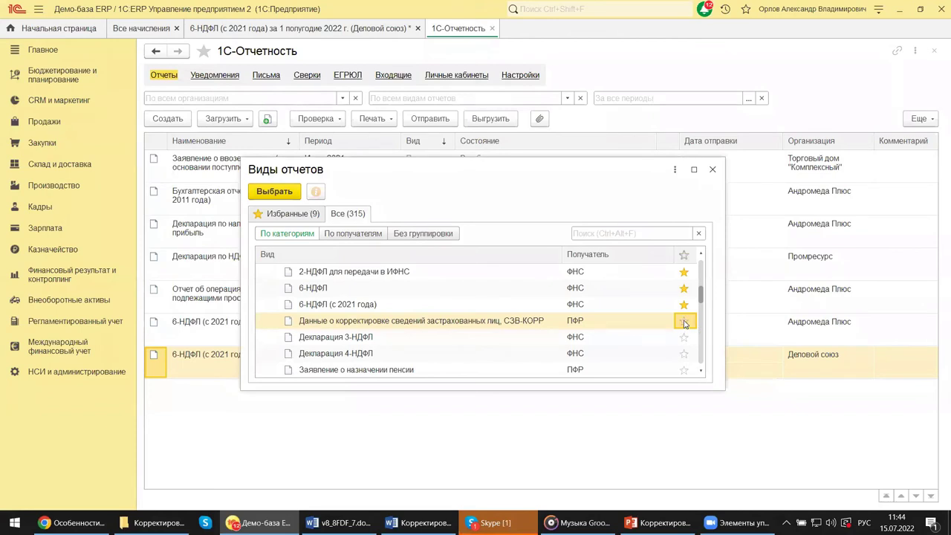
pyautogui.click(304, 216)
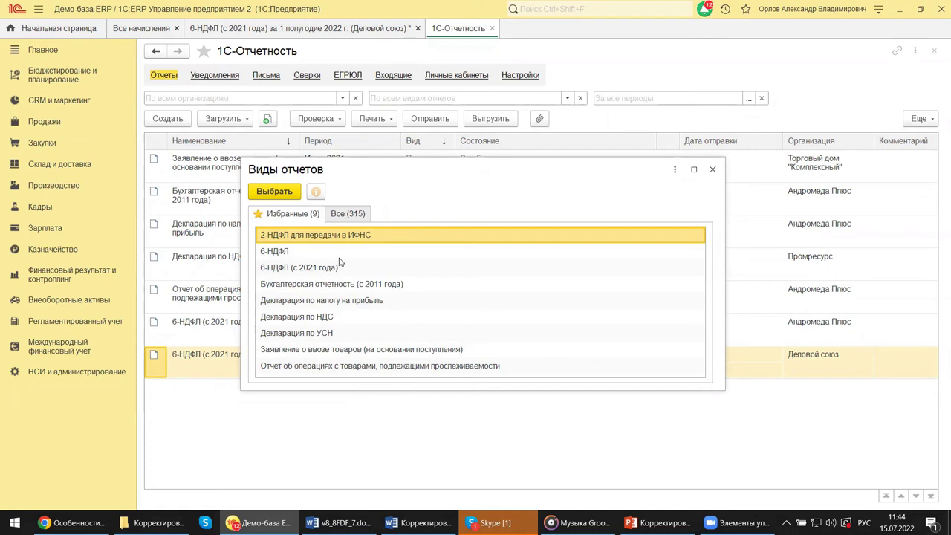
# - Choose the 6-НДФЛ report from the full list and set its organization to Андромеда Плюс
pyautogui.click(348, 217)
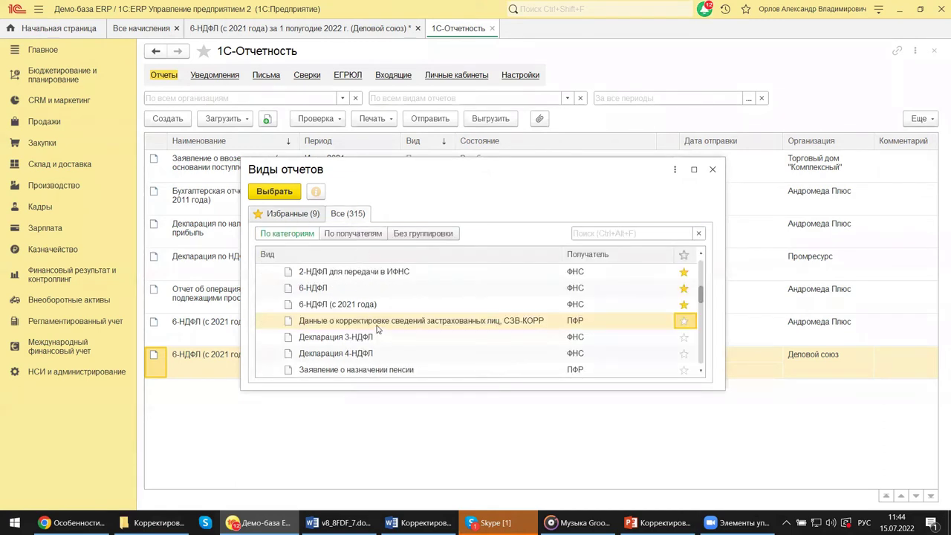
pyautogui.scroll(1, 377, 328)
pyautogui.scroll(-1, 377, 328)
pyautogui.click(353, 308)
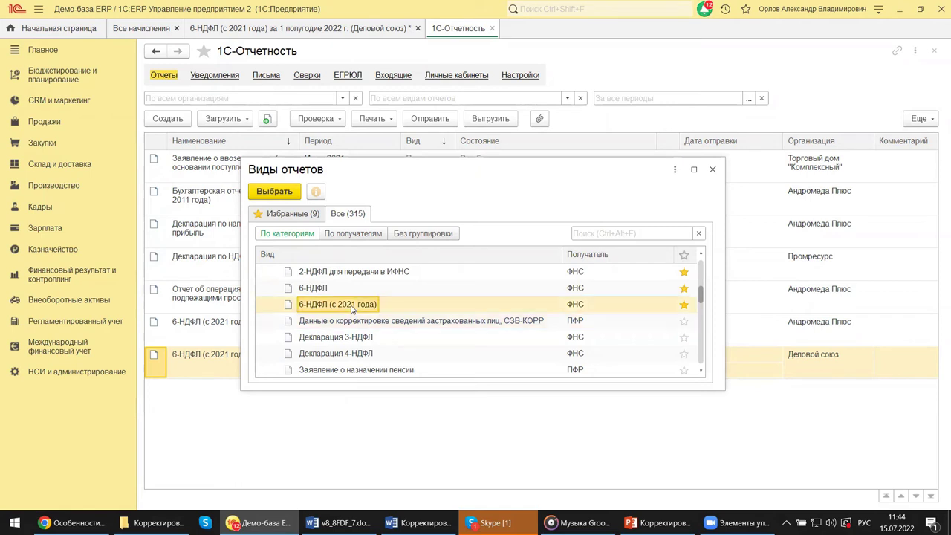
pyautogui.click(312, 289)
pyautogui.doubleClick(312, 290)
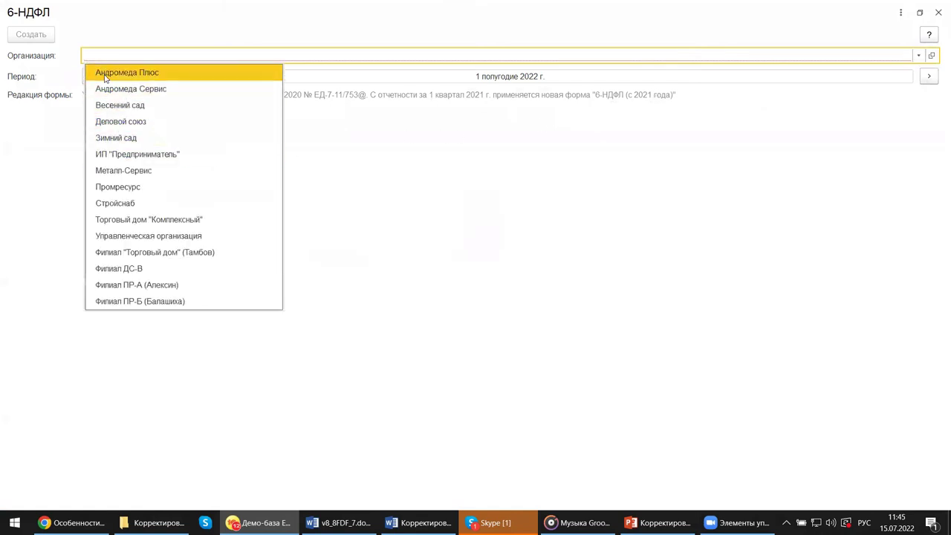
pyautogui.click(104, 74)
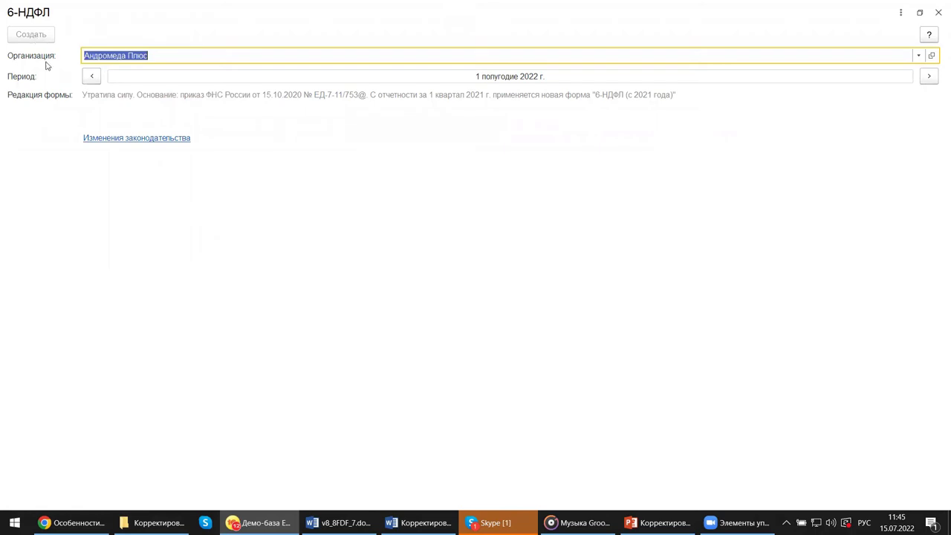
# - View the legislation changes page linked from the 6-НДФЛ form, close it and return to the form in 1С:ERP
pyautogui.click(115, 141)
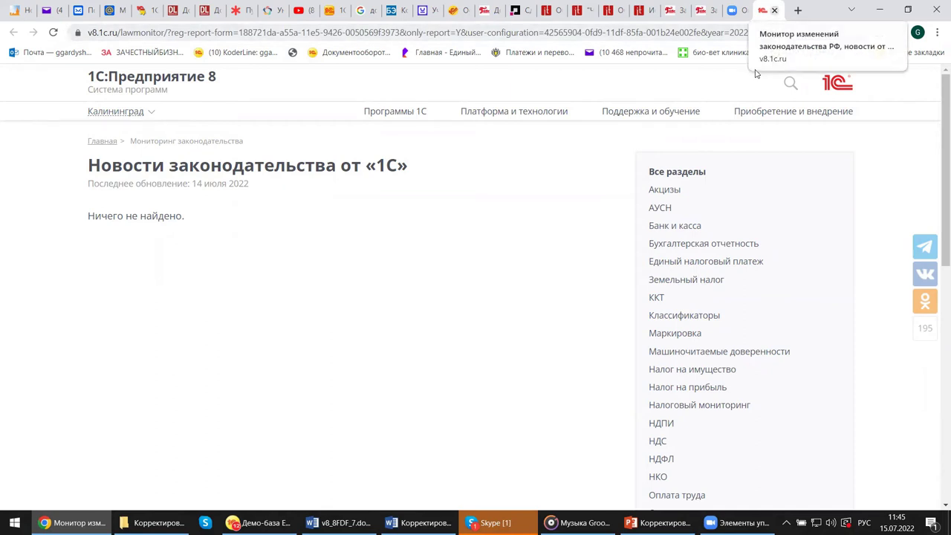
pyautogui.click(774, 10)
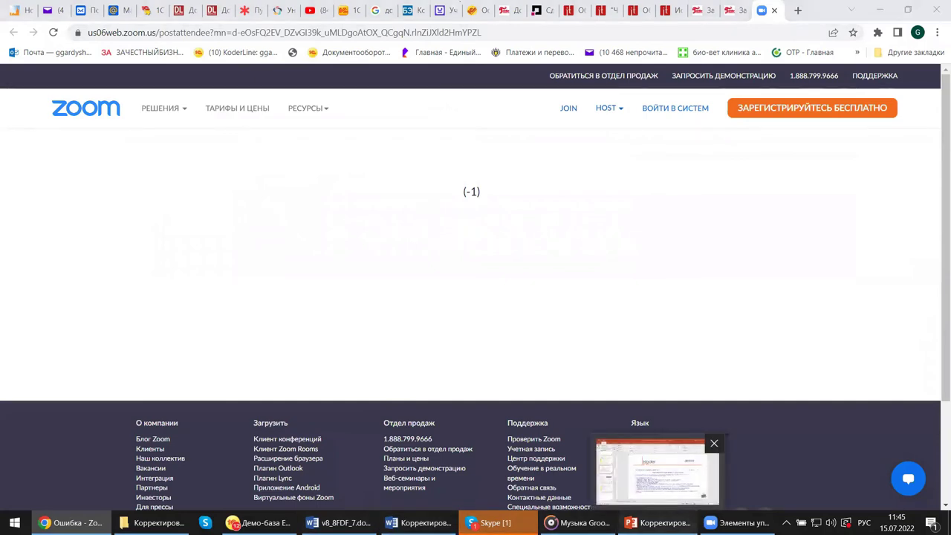
pyautogui.click(658, 522)
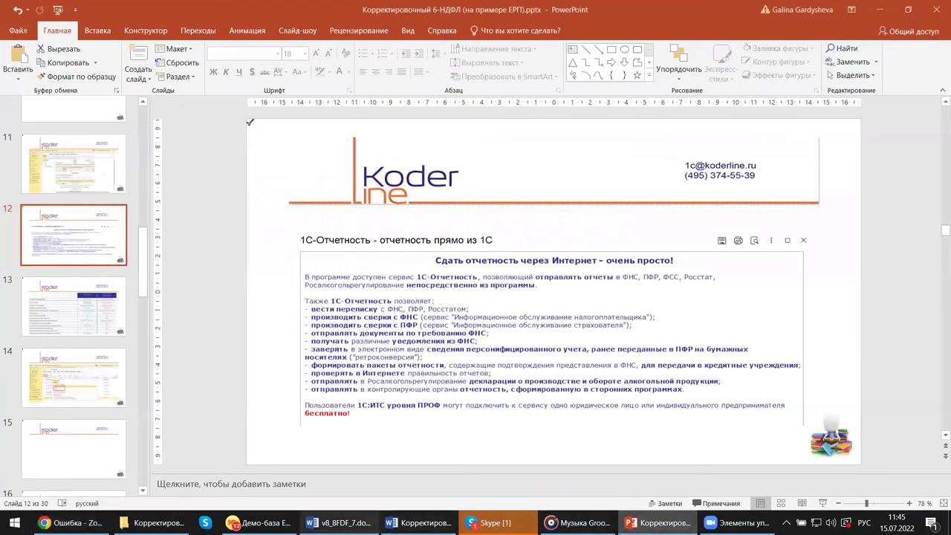
pyautogui.click(236, 522)
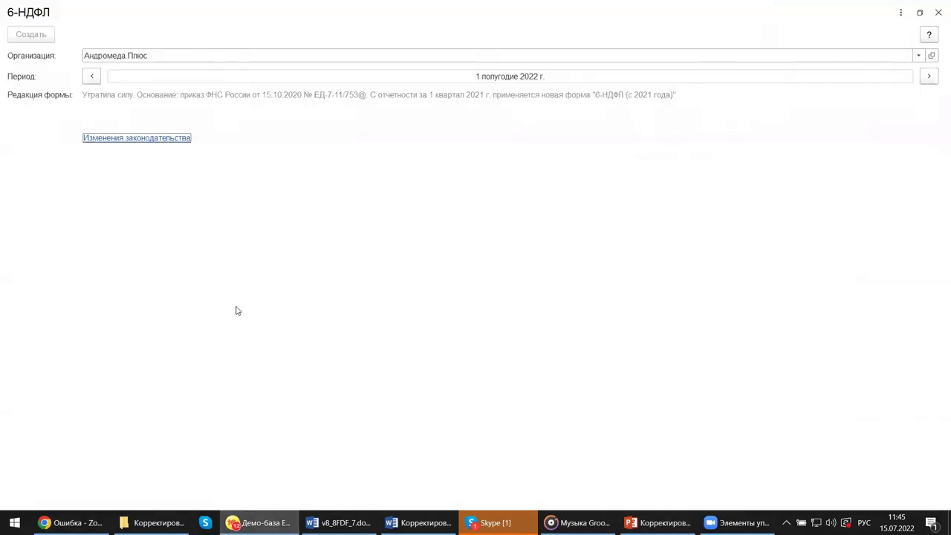
# - Close the old 6-НДФЛ form and choose the 6-НДФЛ (с 2021 года) report under Отчетность по физлицам for a new report
pyautogui.click(938, 13)
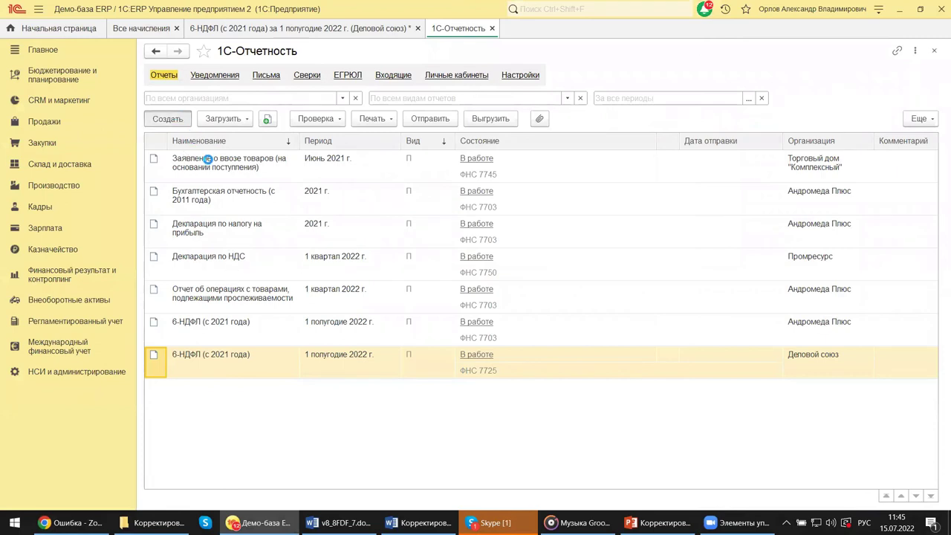
pyautogui.click(168, 119)
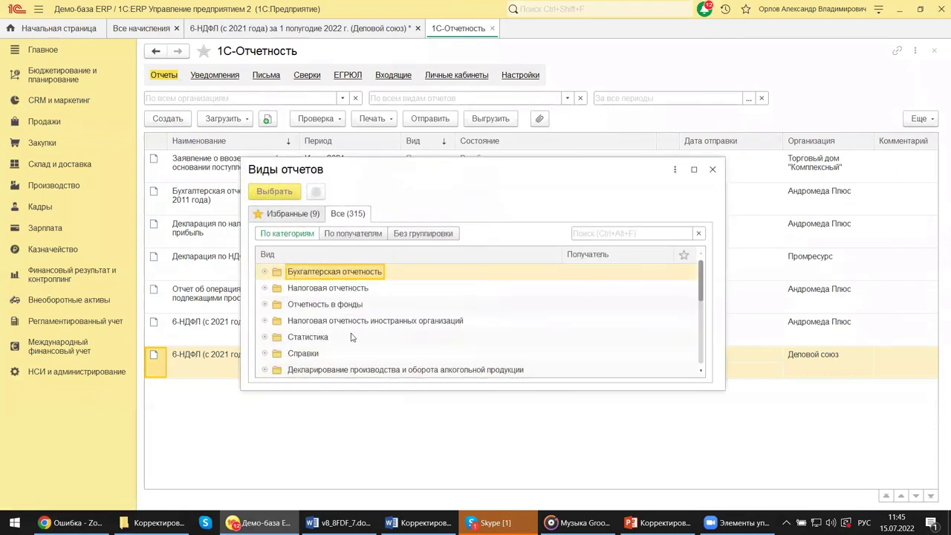
pyautogui.scroll(-1, 308, 362)
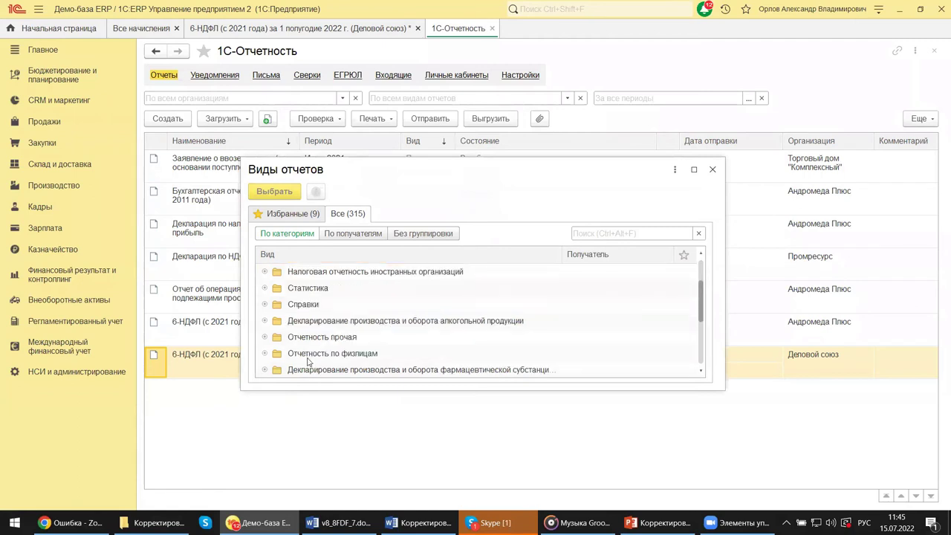
pyautogui.click(304, 355)
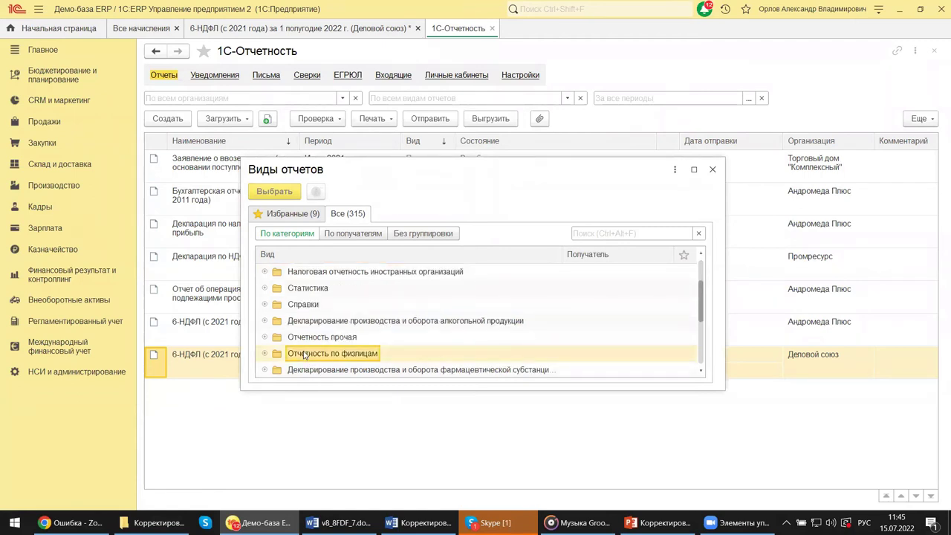
pyautogui.click(265, 355)
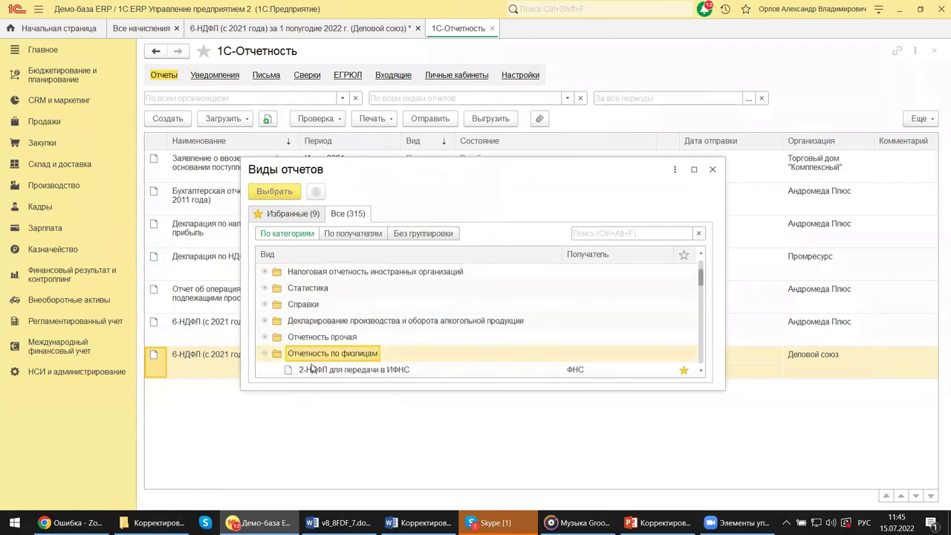
pyautogui.scroll(-1, 320, 370)
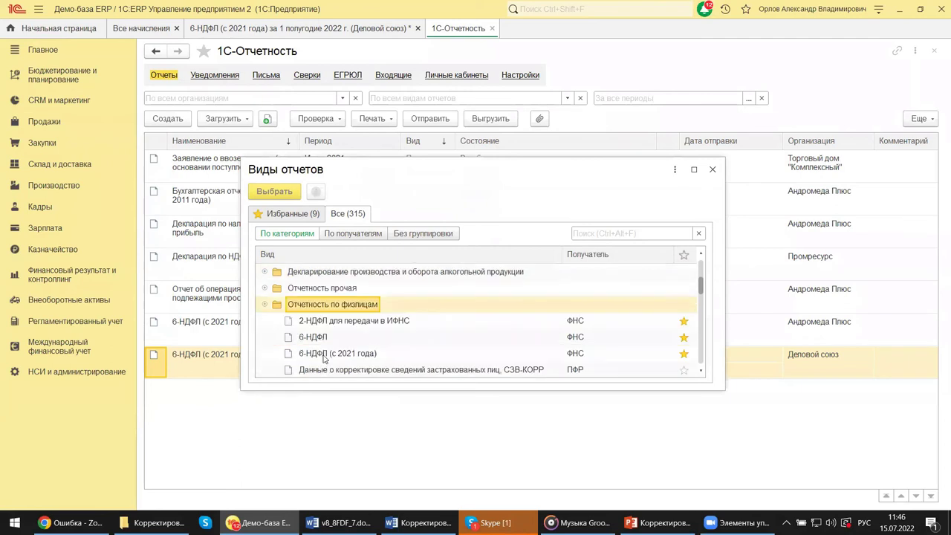
pyautogui.click(324, 356)
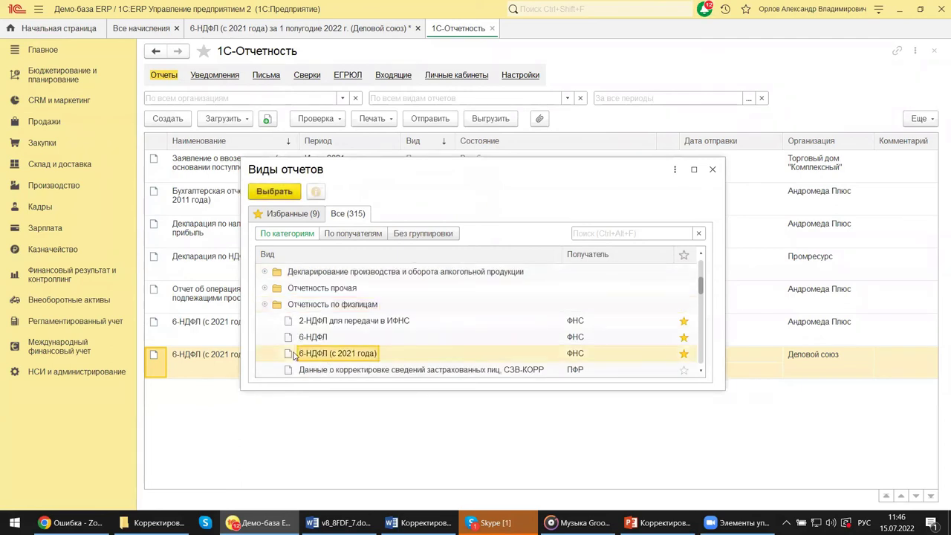
pyautogui.doubleClick(356, 354)
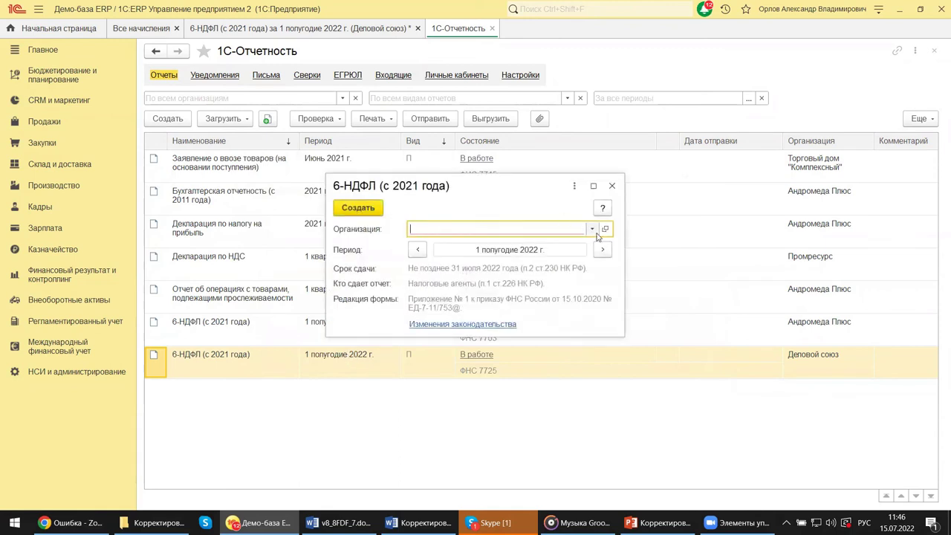
# - Set the organization to Андромеда Плюс and create the 6-НДФЛ (с 2021 года) report for 1 полугодие 2022 г
pyautogui.click(593, 230)
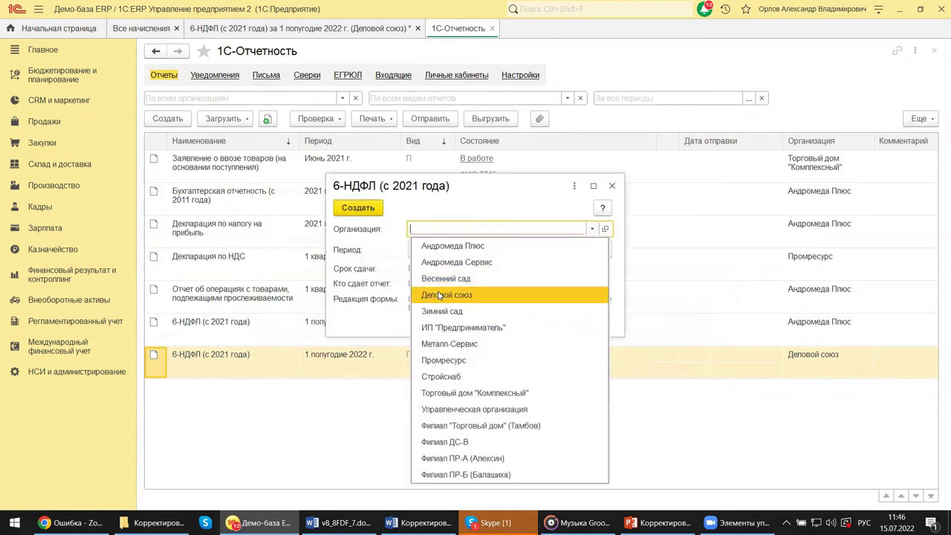
pyautogui.click(448, 251)
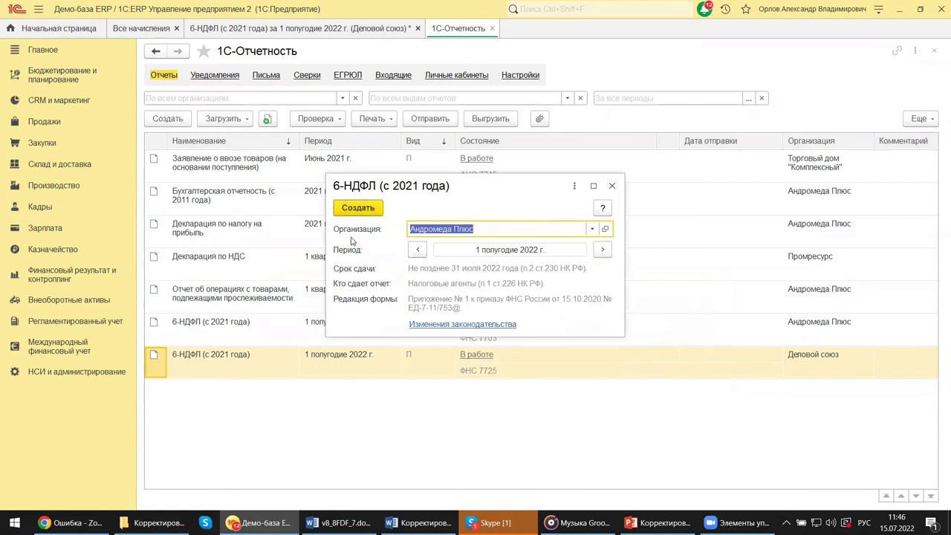
pyautogui.click(355, 211)
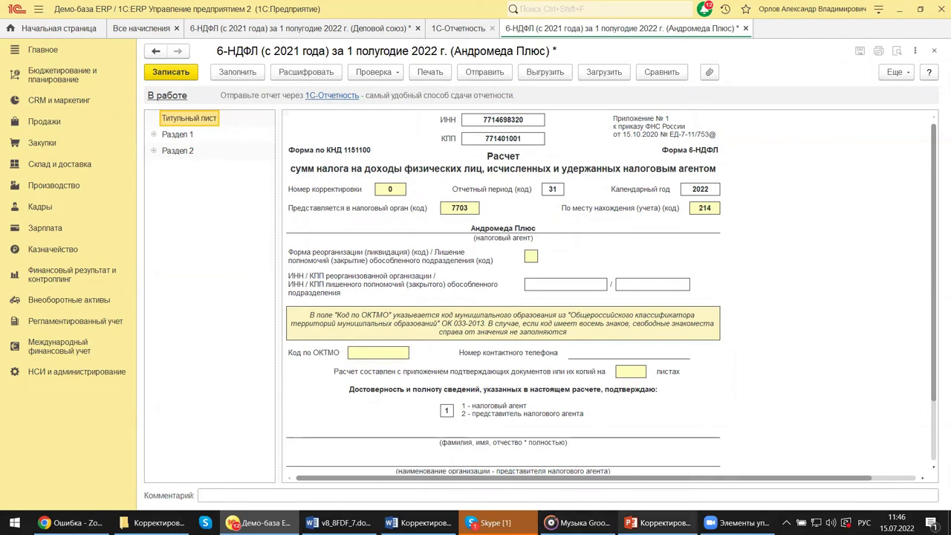
# - Switch to the PowerPoint presentation, view slide 11 with the highlighted correction number, and return to 1С:ERP
pyautogui.click(658, 523)
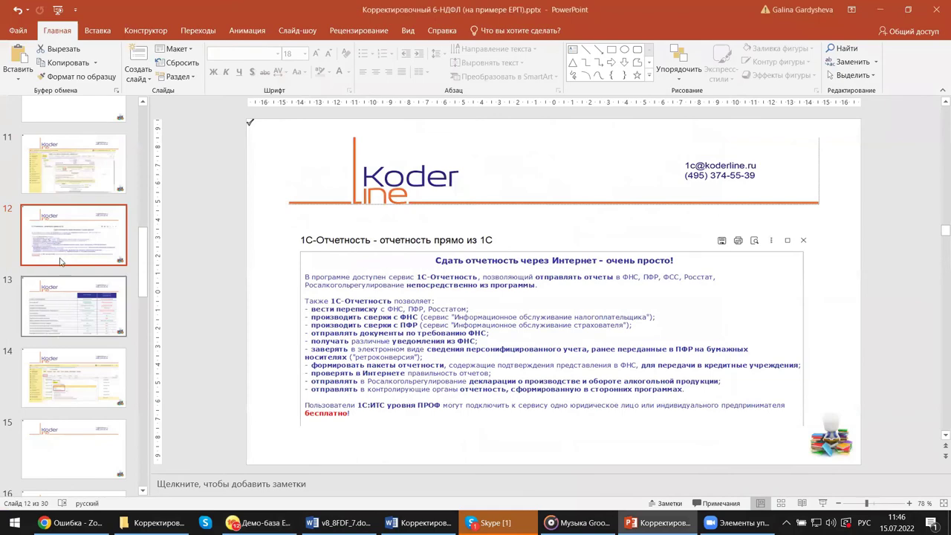
pyautogui.click(55, 194)
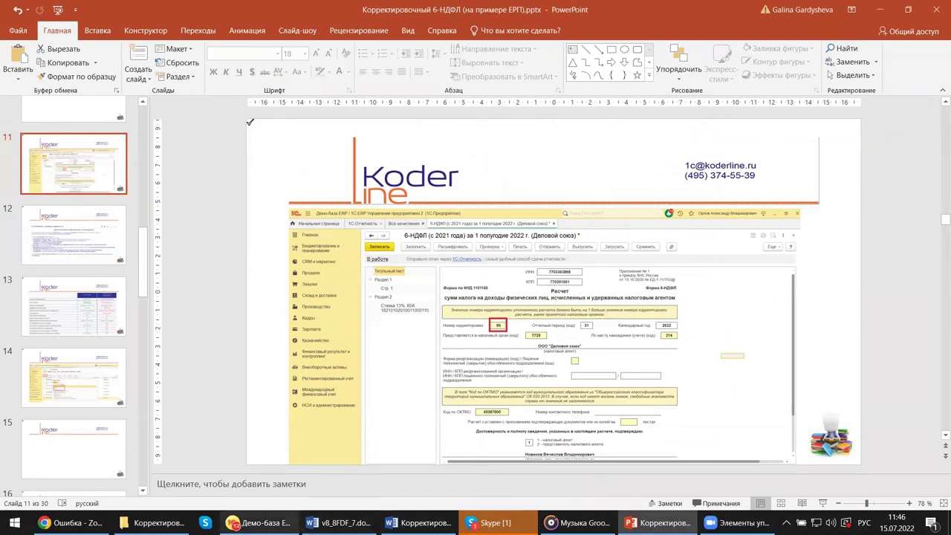
pyautogui.moveTo(258, 523)
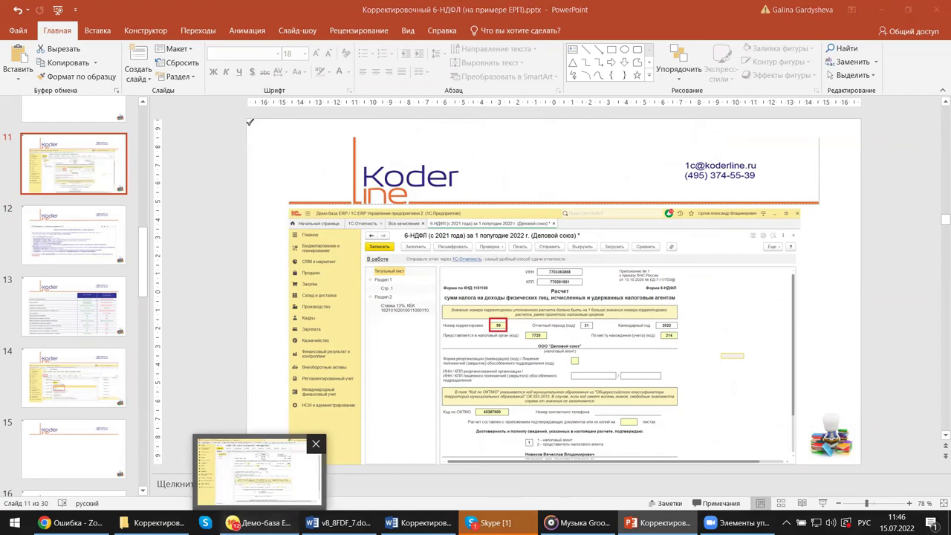
pyautogui.click(259, 522)
# - Examine the correction number, tax authority code, location code and ОКТМО code fields on the 6-НДФЛ title page
pyautogui.click(385, 189)
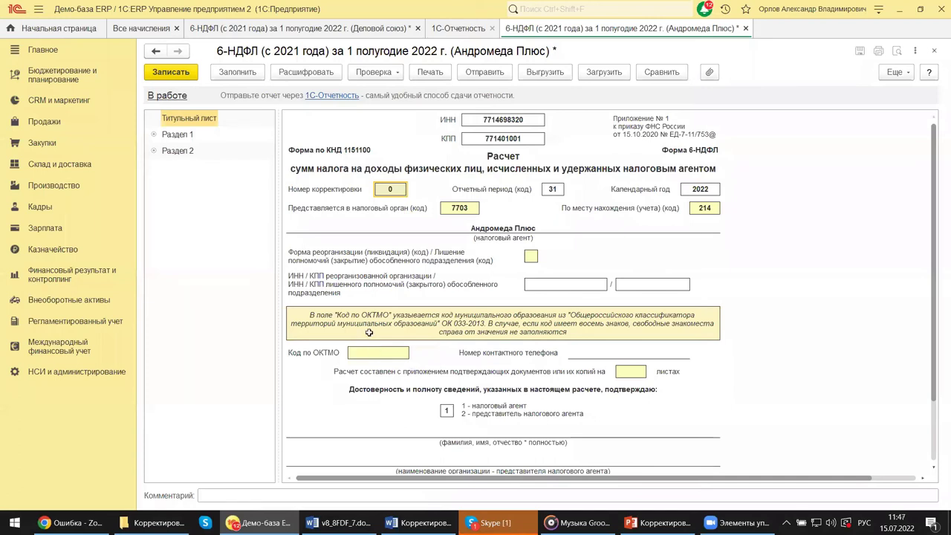
pyautogui.click(349, 317)
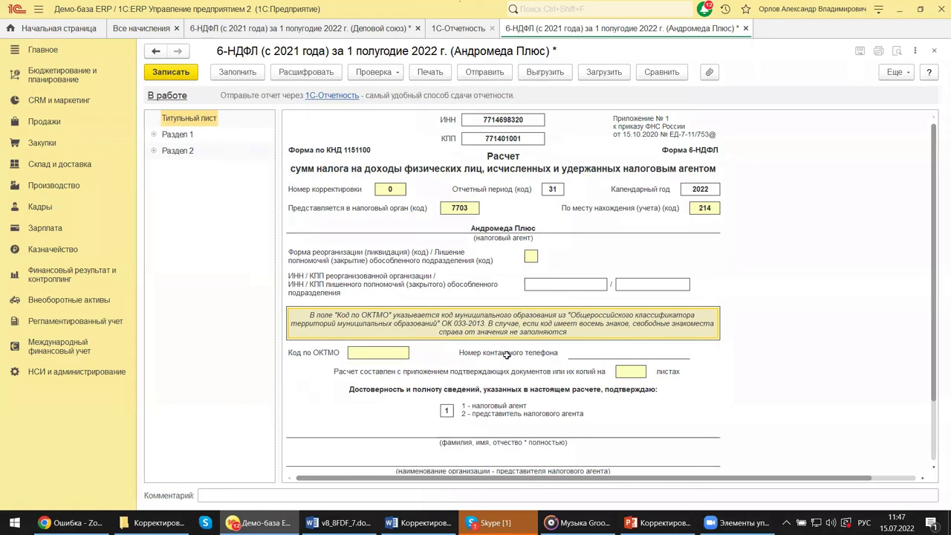
pyautogui.click(389, 351)
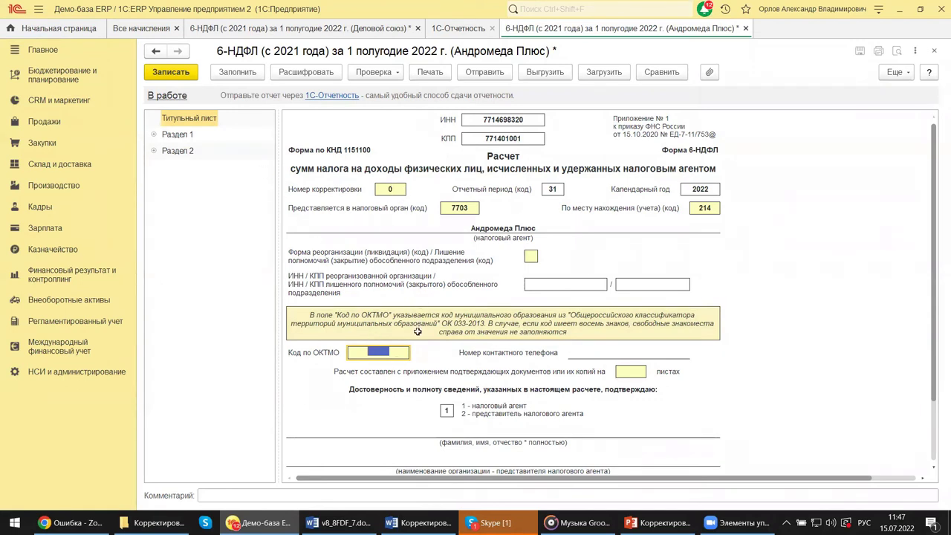
pyautogui.click(464, 211)
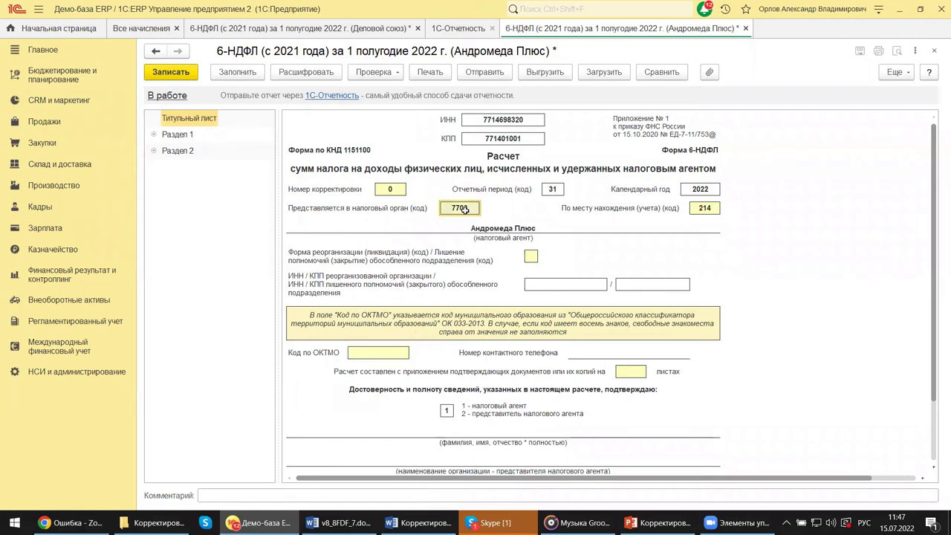
pyautogui.click(695, 208)
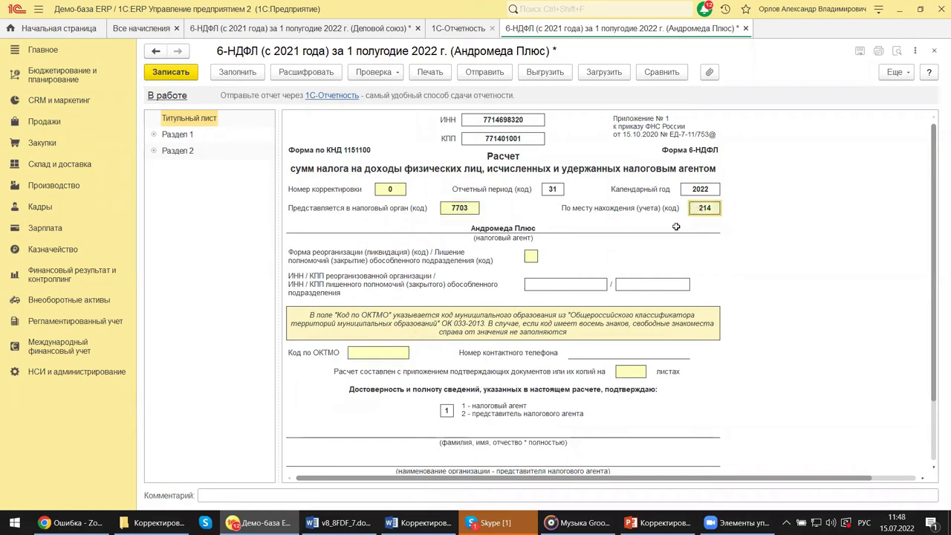
pyautogui.click(379, 353)
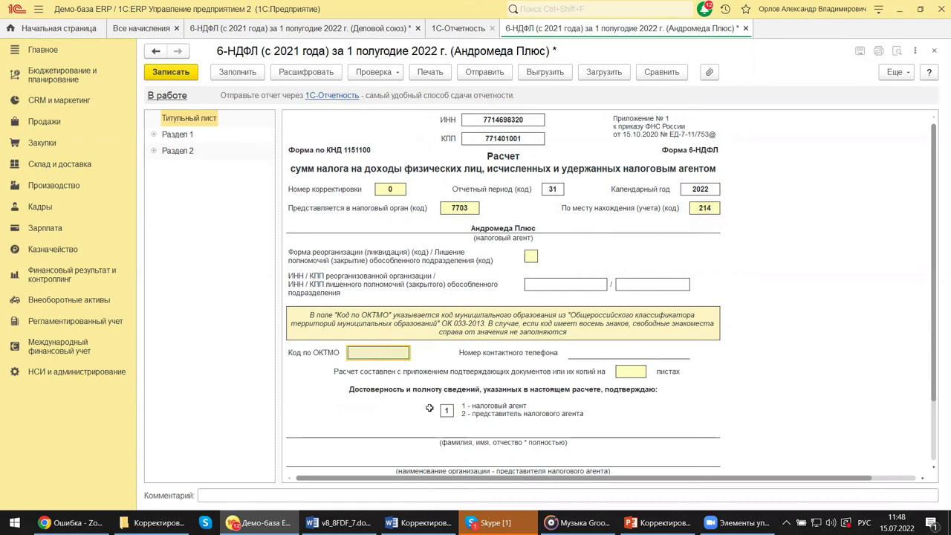
# - Examine the signature date and the reorganized organization's ИНН and КПП fields on the 6-НДФЛ title page
pyautogui.scroll(-2, 430, 408)
pyautogui.scroll(-1, 430, 408)
pyautogui.click(362, 419)
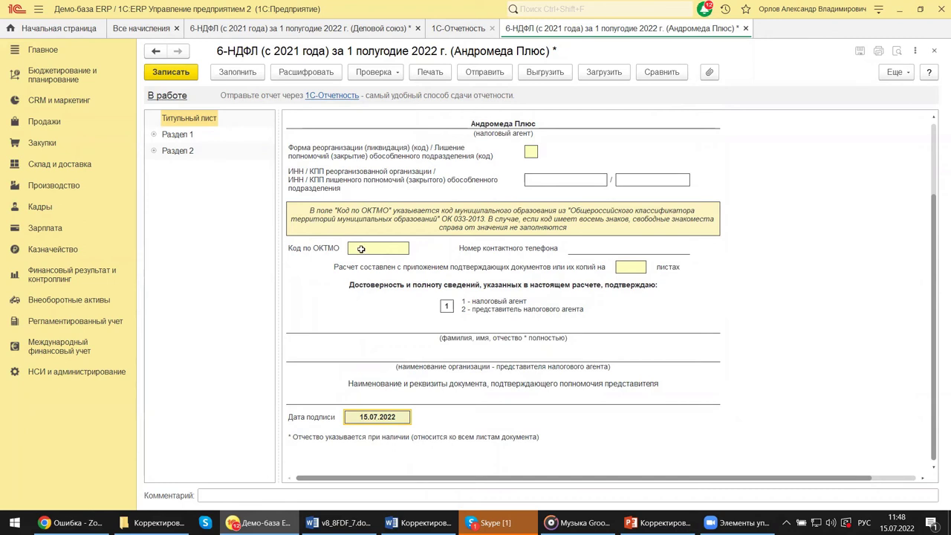
pyautogui.click(584, 183)
pyautogui.click(631, 183)
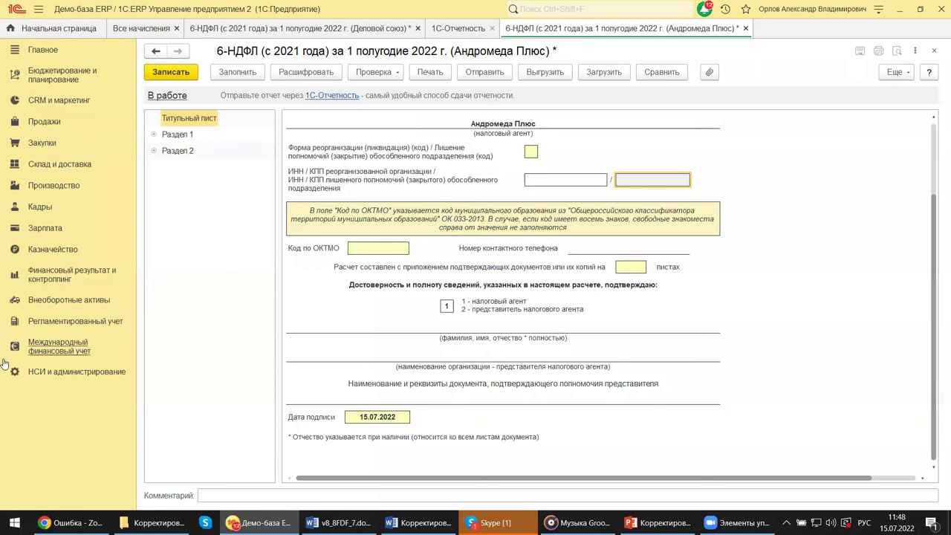
# - View the Предприятие settings in НСИ и администрирование and close them to return to the 6-НДФЛ report
pyautogui.click(47, 375)
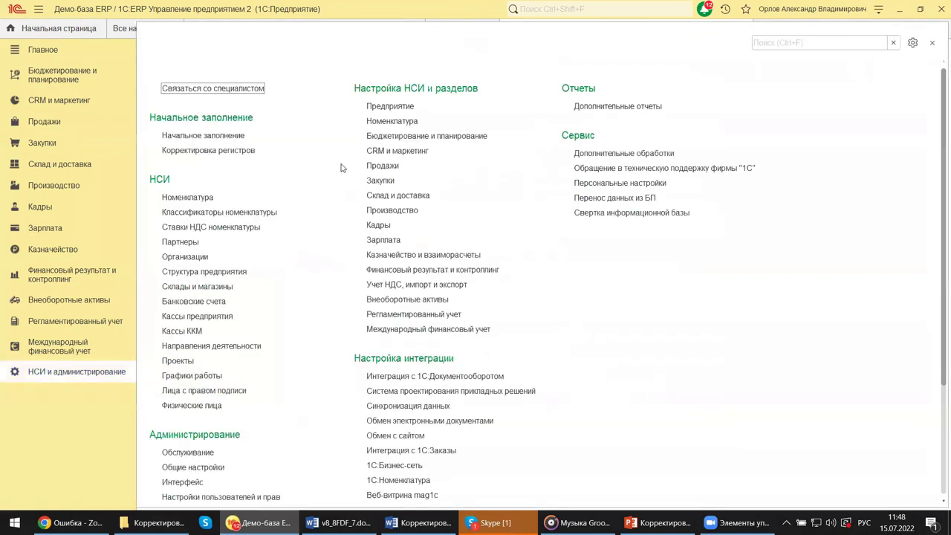
pyautogui.click(396, 106)
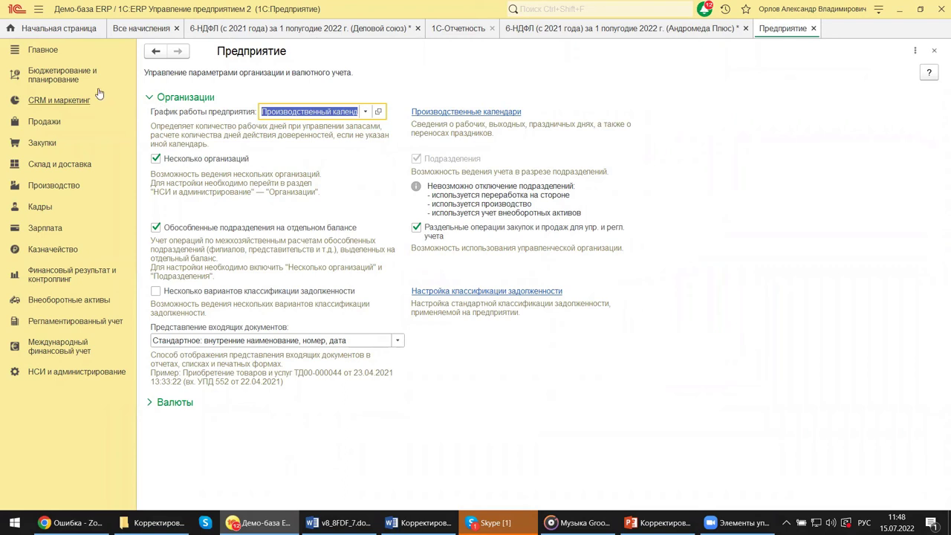
pyautogui.click(934, 50)
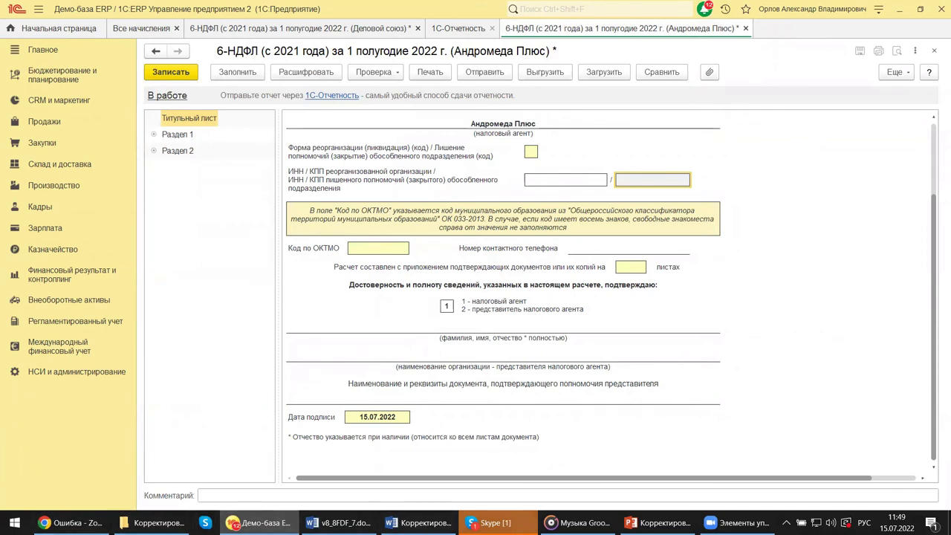
# - Switch to the PowerPoint presentation and view slide 12 on 1С-Отчетность and slide 13 comparing ИТС ПРОФ with ИТС ТЕХНО
pyautogui.moveTo(654, 523)
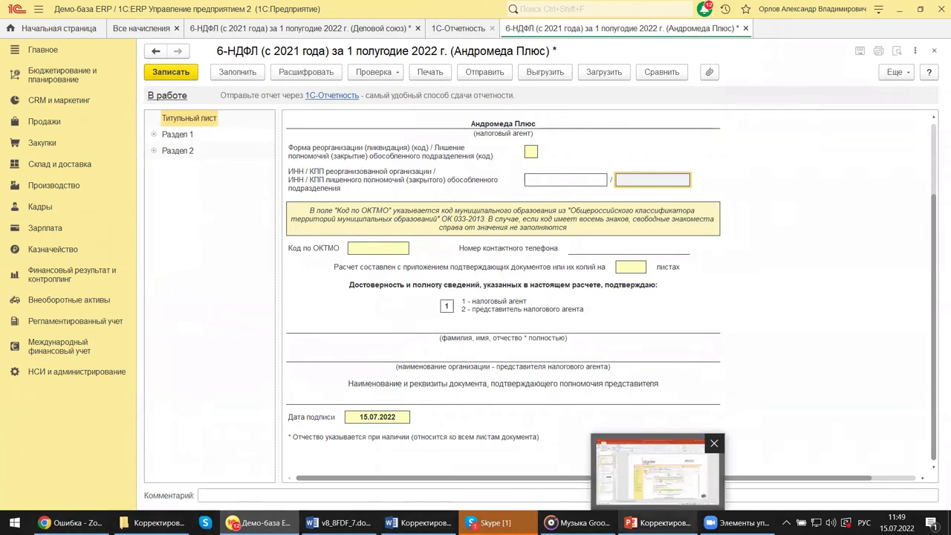
pyautogui.click(654, 522)
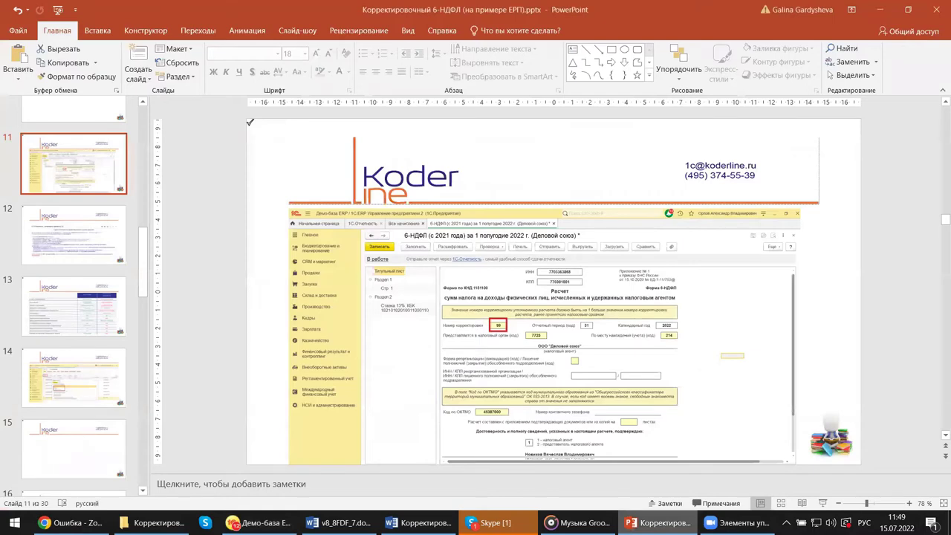
pyautogui.click(43, 240)
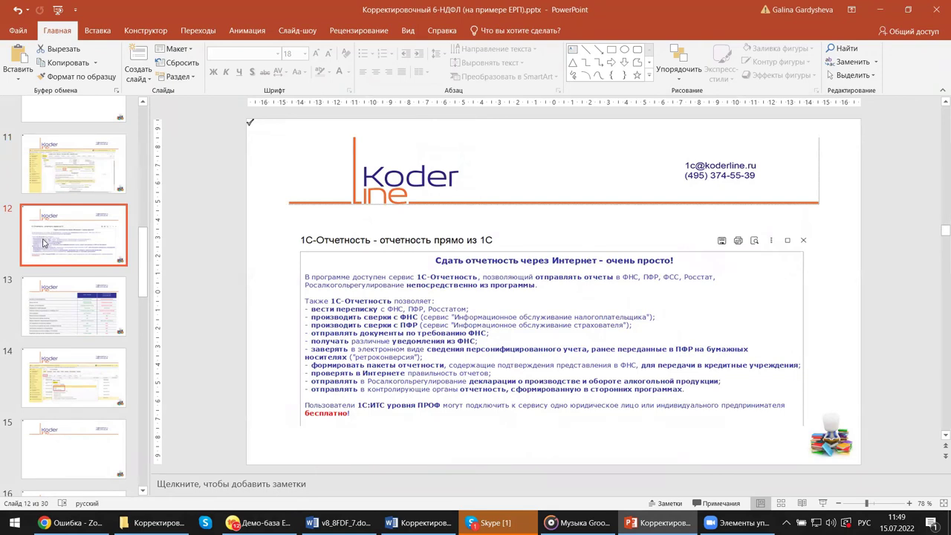
pyautogui.click(108, 333)
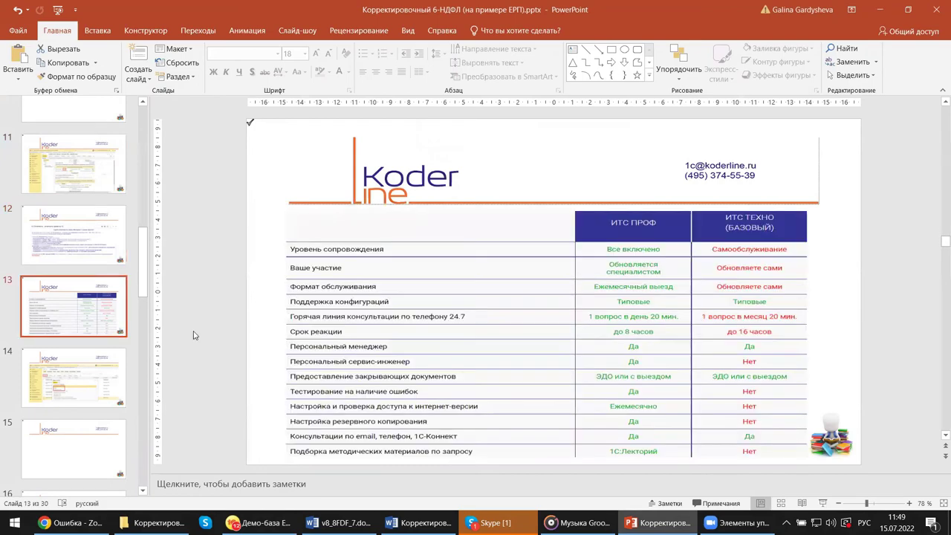
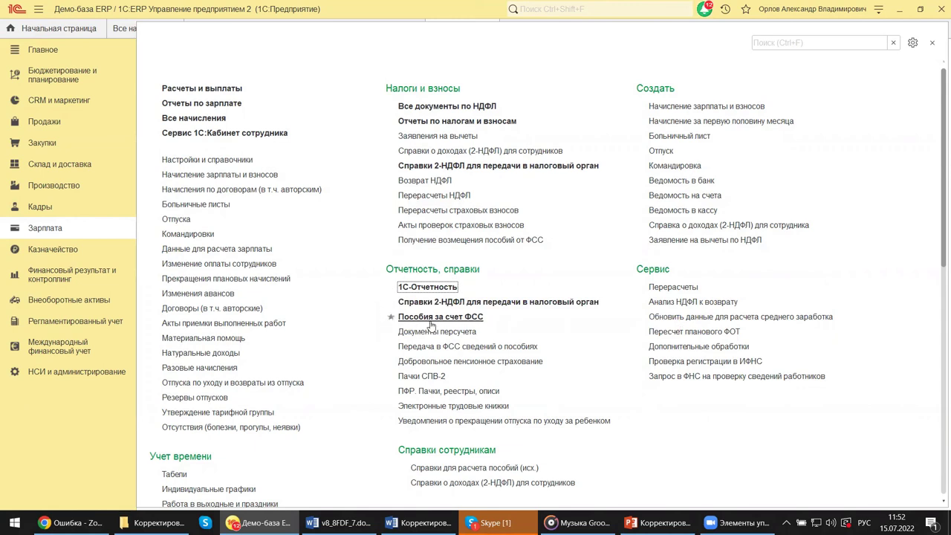
# - View the Пособия за счет ФСС workplace in the Зарплата section of 1С:ERP and close it
pyautogui.click(420, 317)
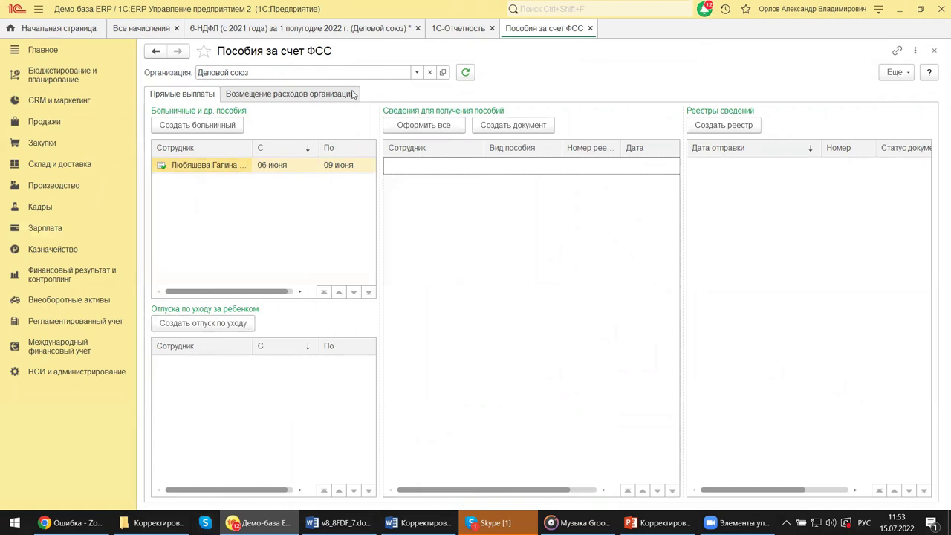
pyautogui.click(935, 52)
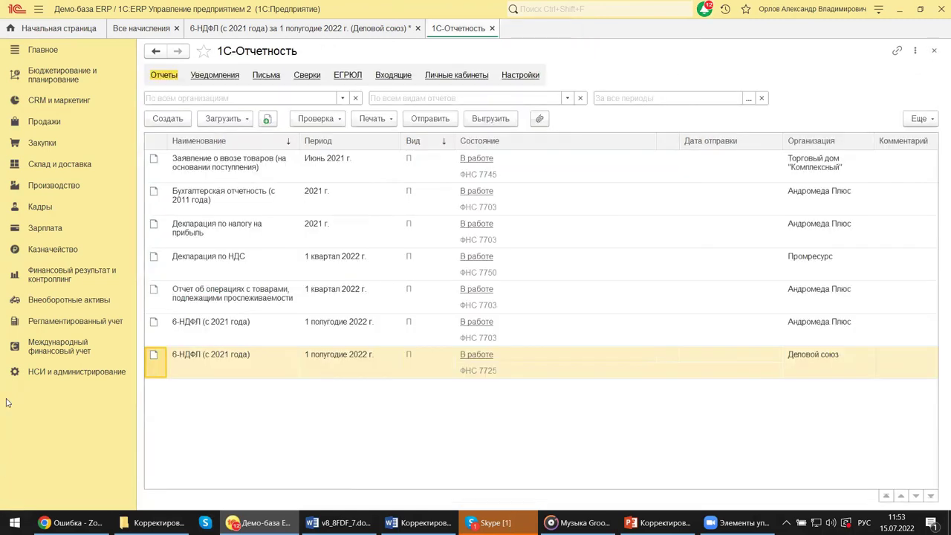
# - Open Уведомления о прекращении отпуска по уходу за ребенком in the Зарплата section and start a new notification for Деловой союз
pyautogui.click(56, 231)
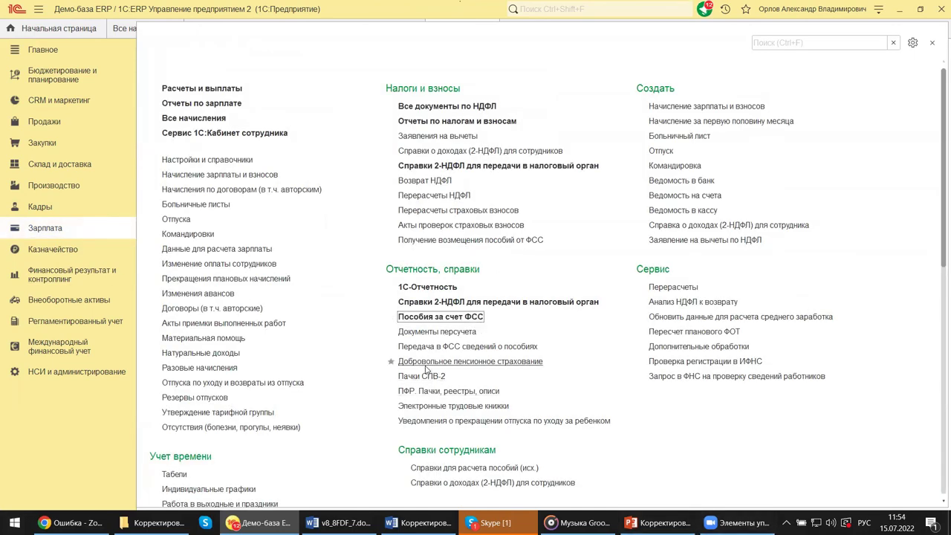
pyautogui.click(421, 422)
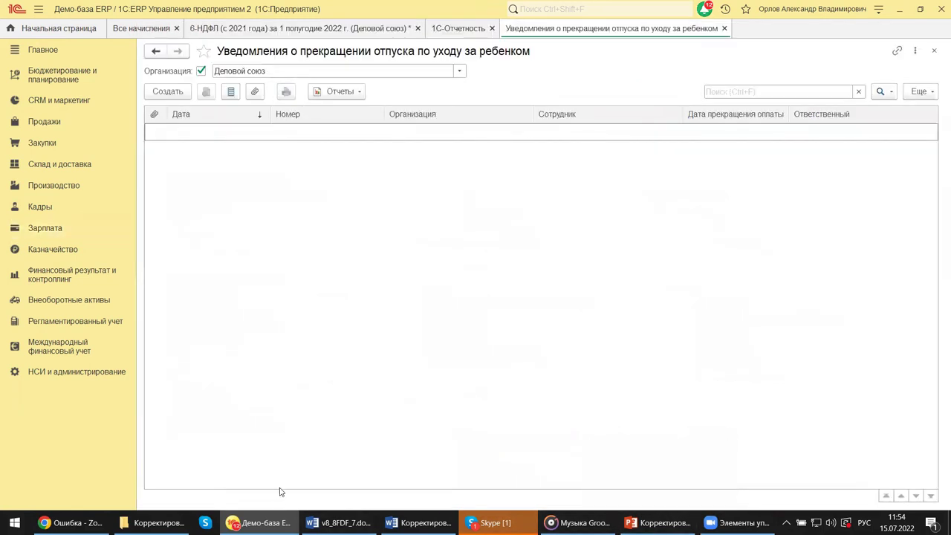
pyautogui.click(175, 94)
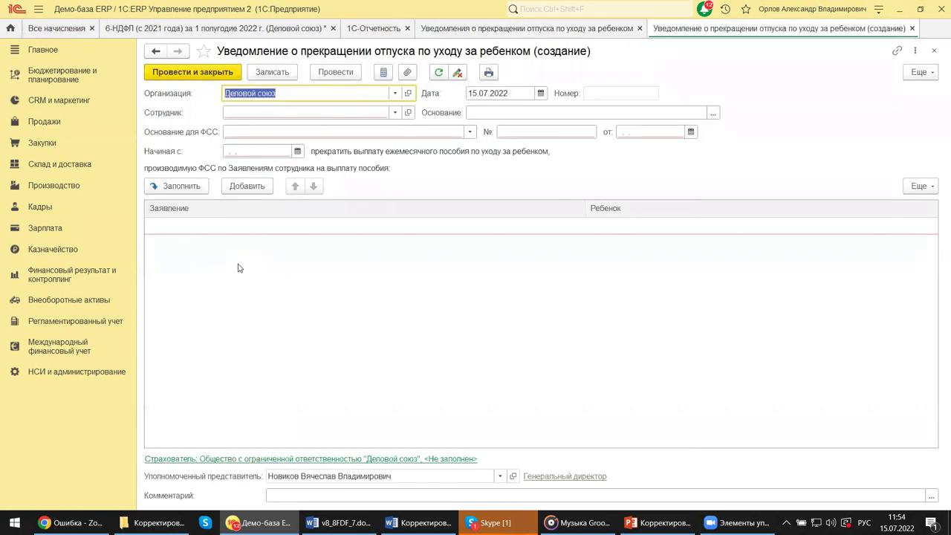
# - View the available choices for Сотрудник and the document types for Основание in the new notification without selecting any
pyautogui.click(395, 113)
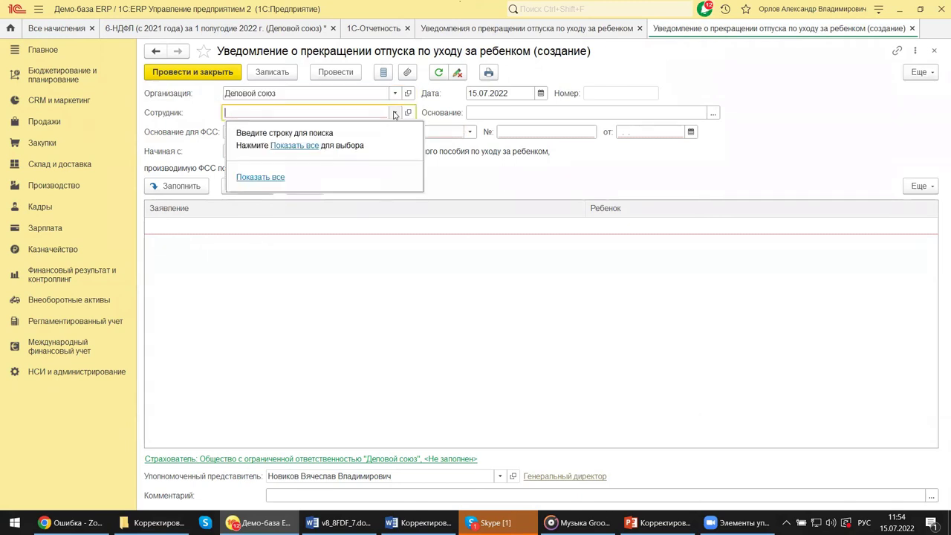
pyautogui.click(295, 147)
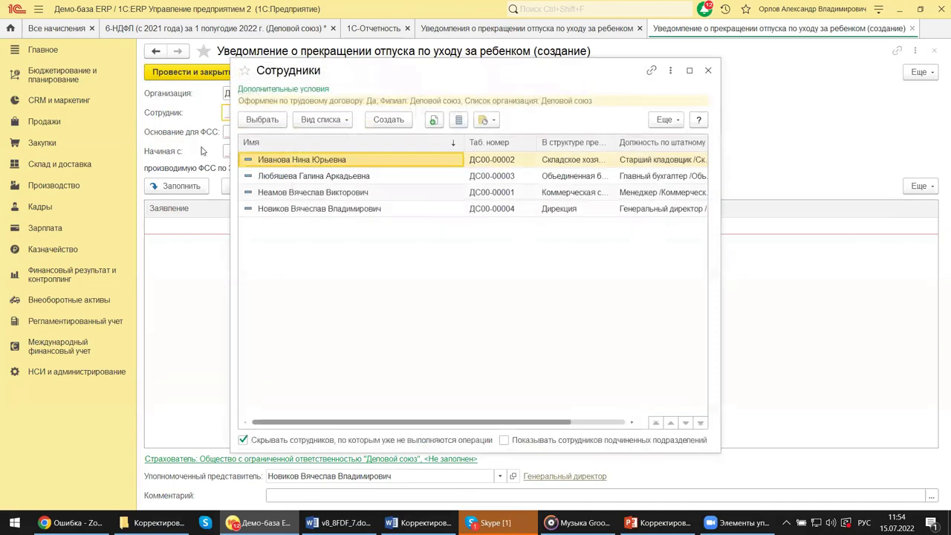
pyautogui.click(707, 70)
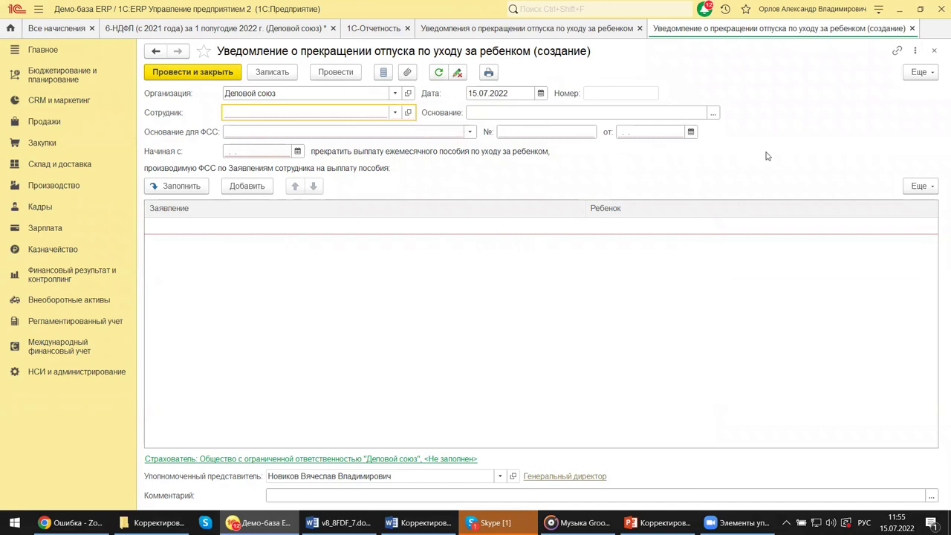
pyautogui.click(712, 113)
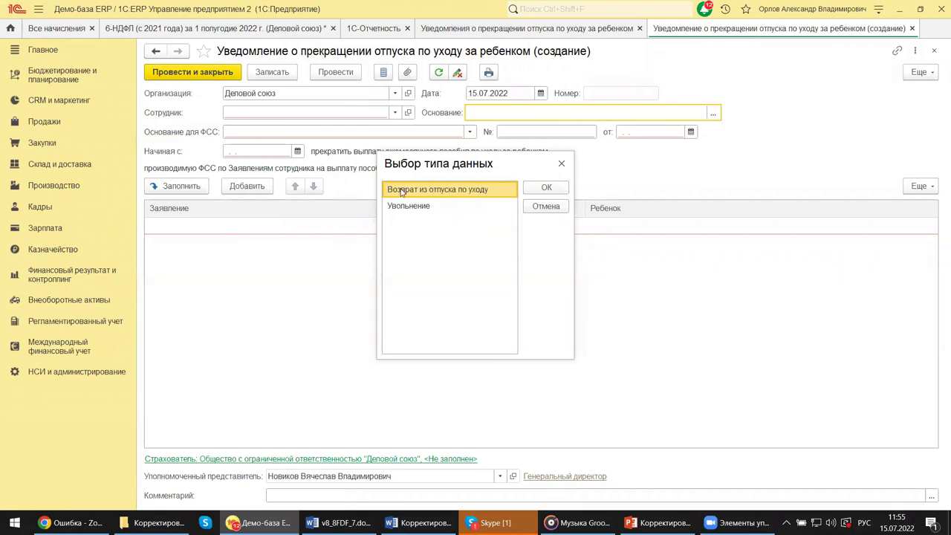
pyautogui.click(563, 164)
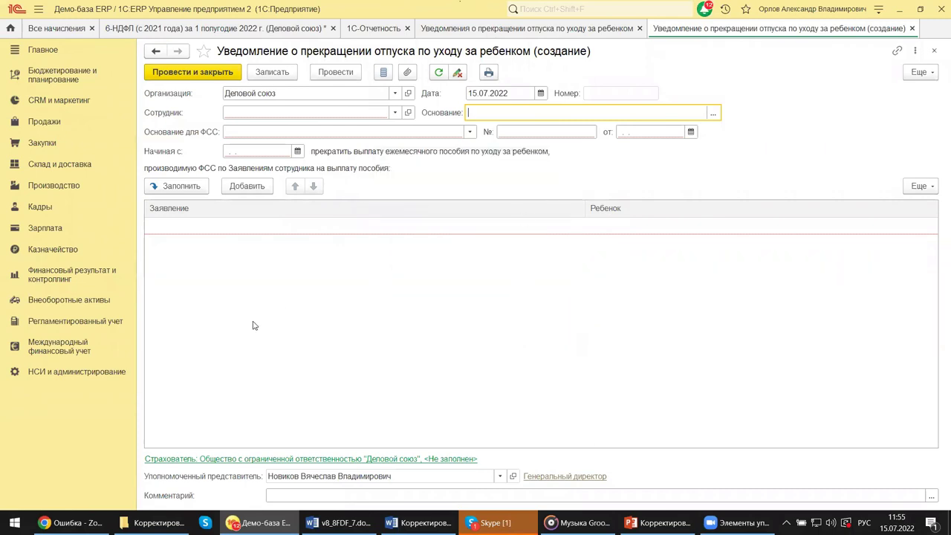
# - View the Основание для ФСС options and close the new notification without saving it
pyautogui.click(465, 132)
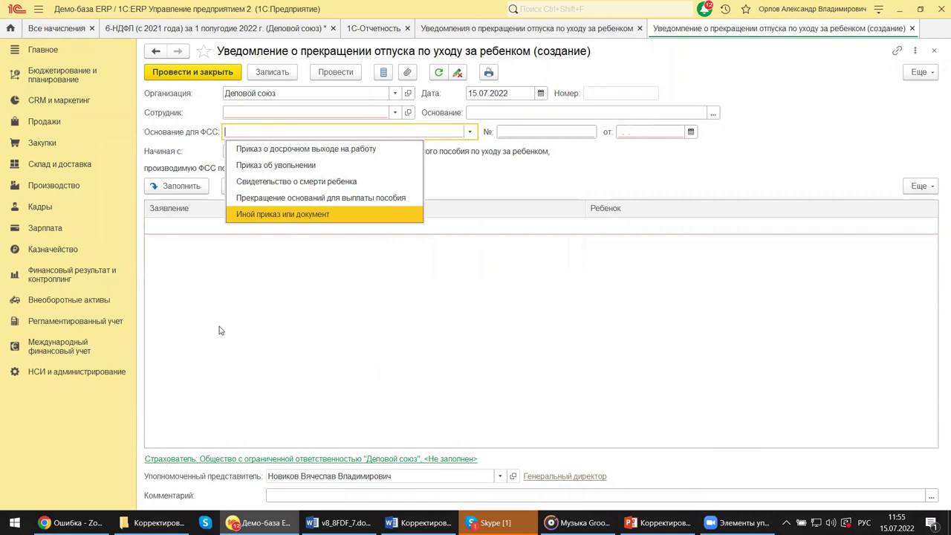
pyautogui.press('Escape')
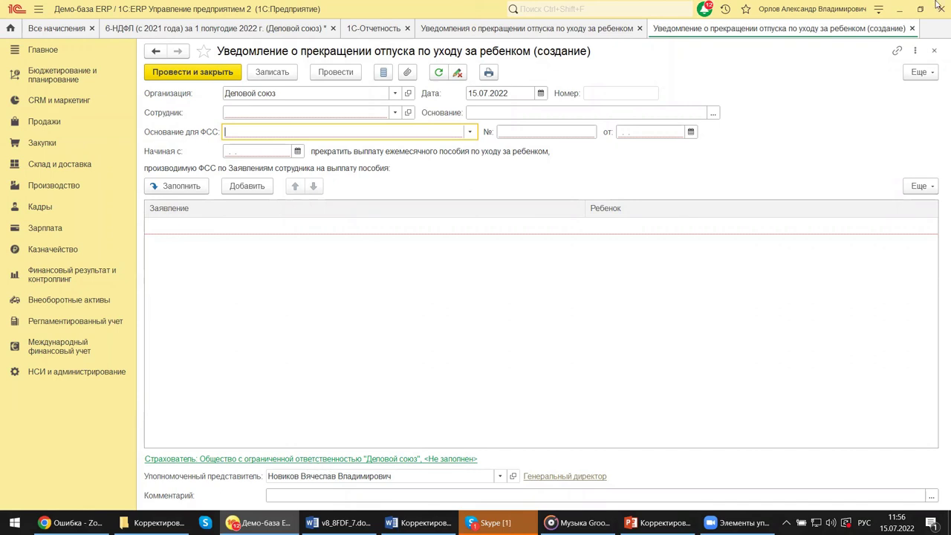
pyautogui.click(934, 50)
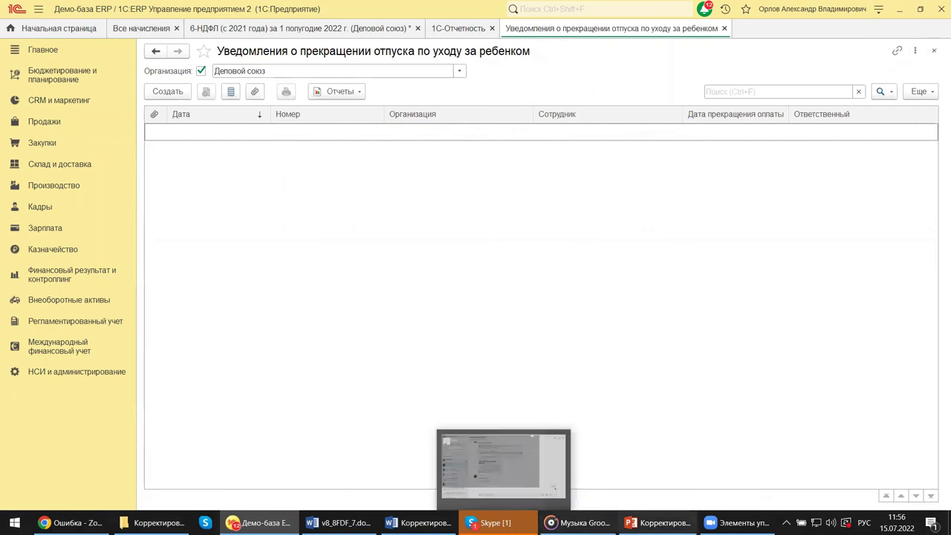
# - Switch to the PowerPoint presentation, look through its slide thumbnails and go to title slide 1
pyautogui.click(658, 523)
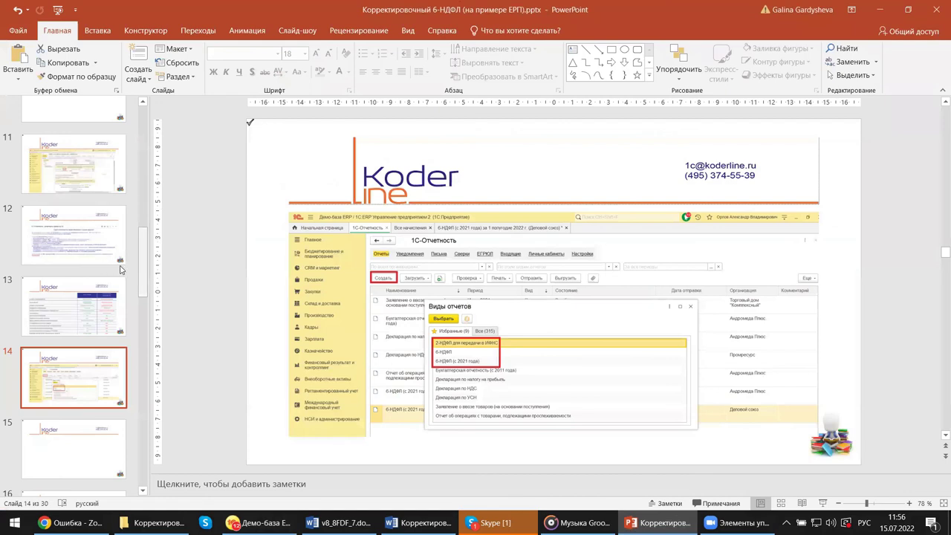
pyautogui.scroll(8, 145, 271)
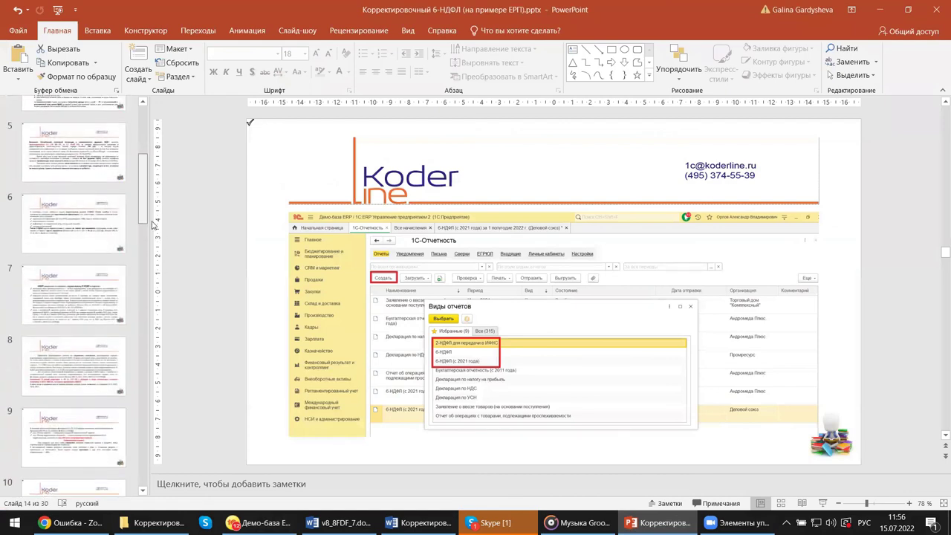
pyautogui.scroll(-15, 152, 225)
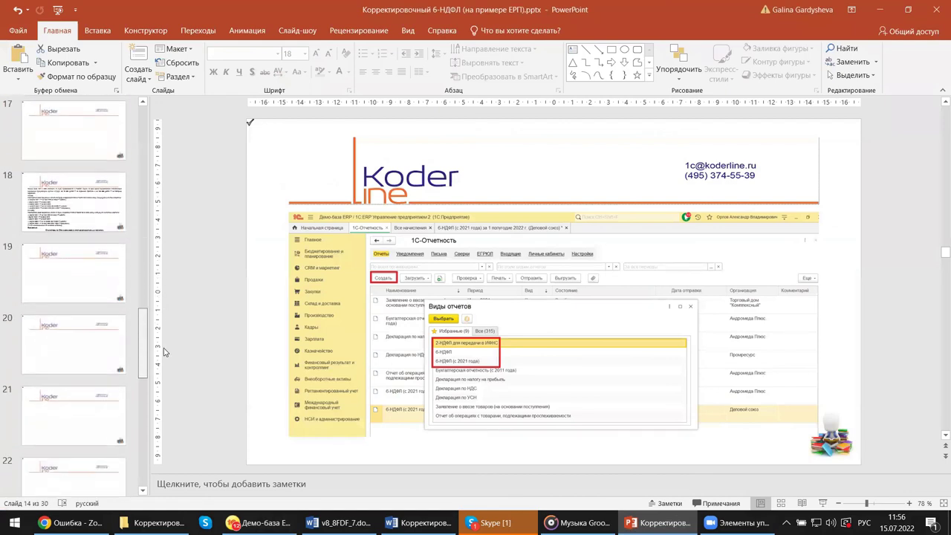
pyautogui.scroll(15, 74, 260)
pyautogui.click(73, 137)
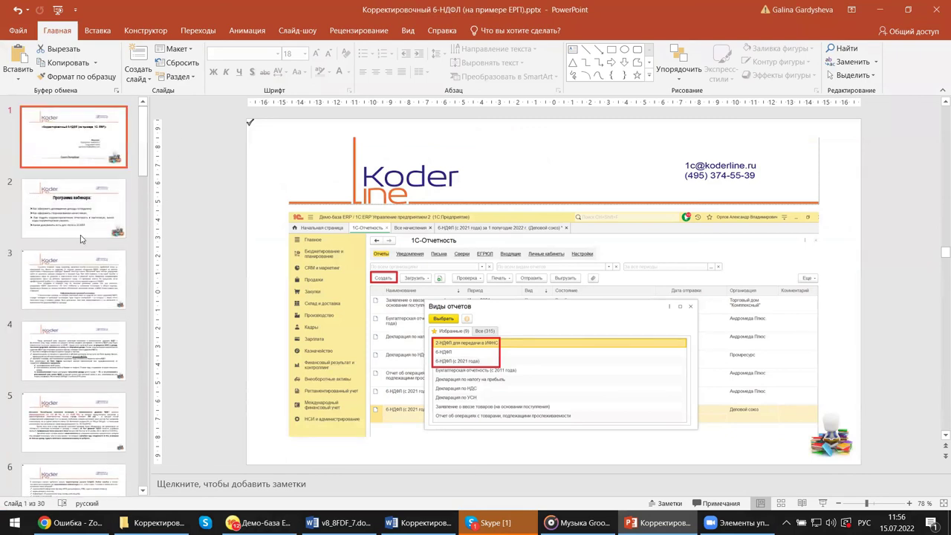